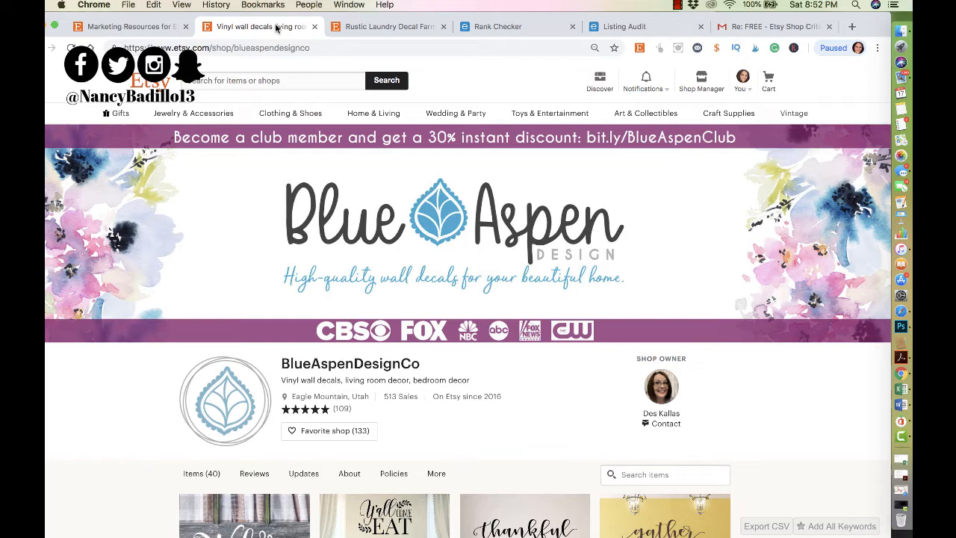
- Look over the BlueAspenDesignCo shop page, from its banner and featured items down through the Christmas and laundry decal listings
scroll(281, 280, "down", 5)
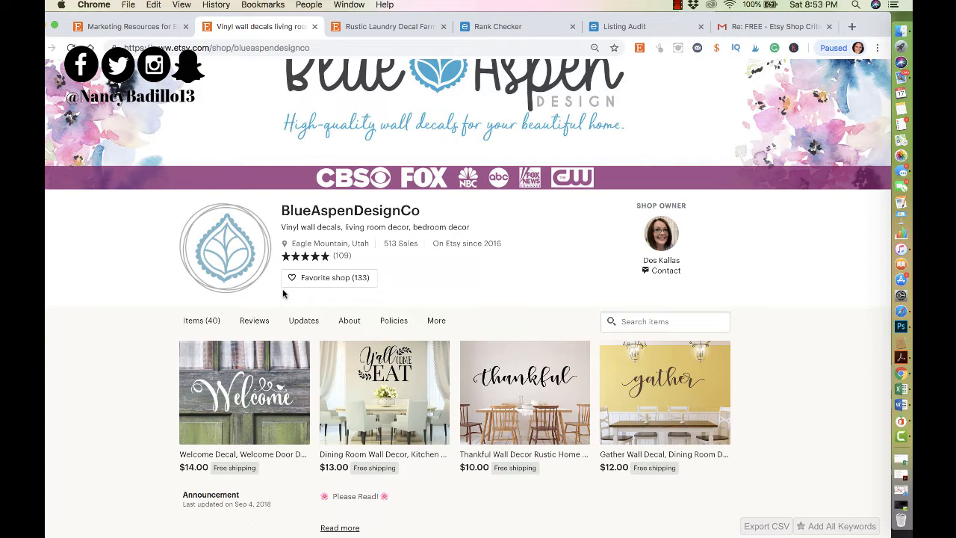
scroll(336, 407, "down", 5)
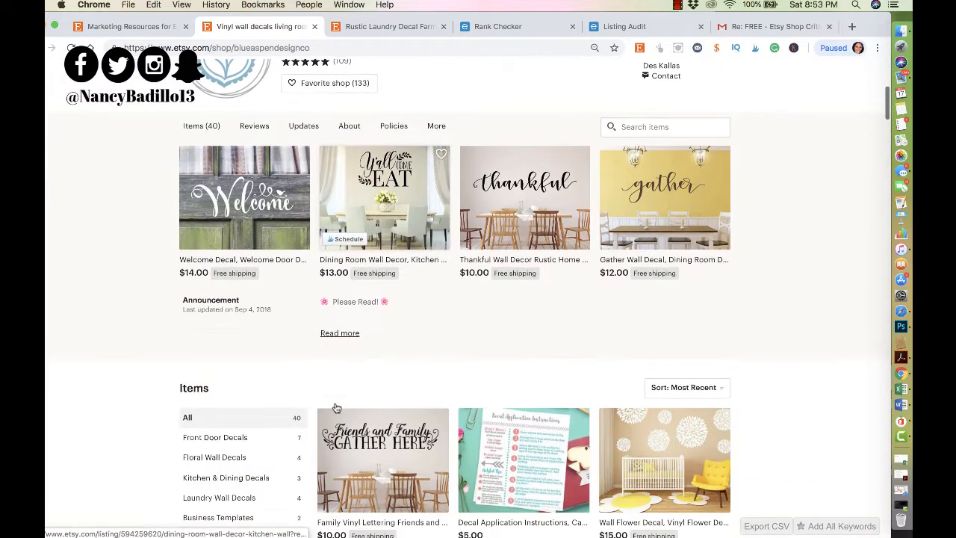
scroll(336, 408, "down", 6)
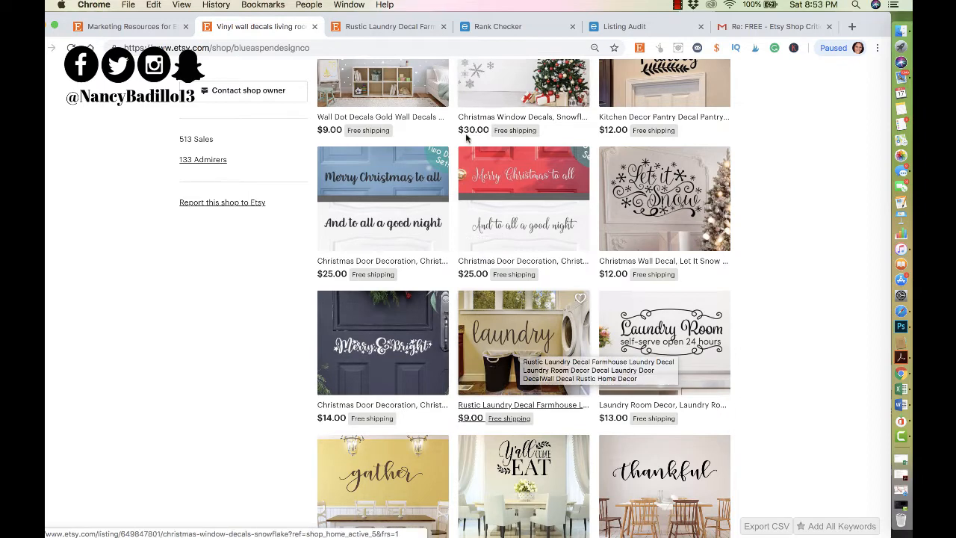
- Switch to the Rustic Laundry Decal listing and review its photos from the first one through to the color chart
left_click(389, 27)
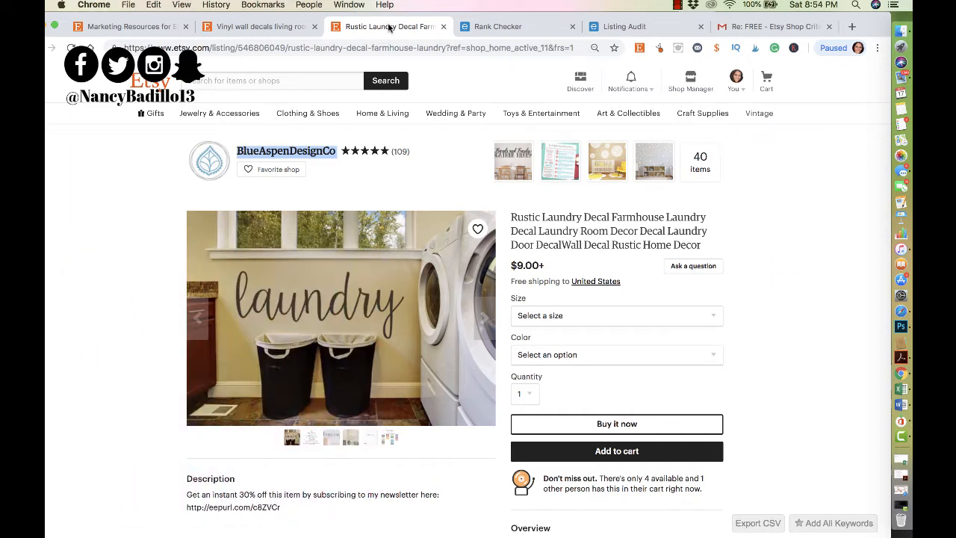
scroll(431, 240, "down", 3)
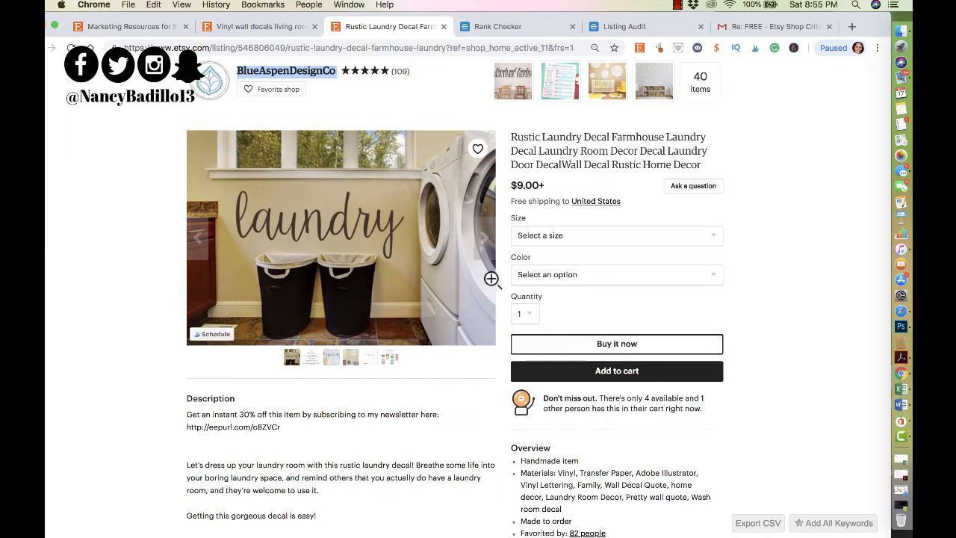
left_click(484, 250)
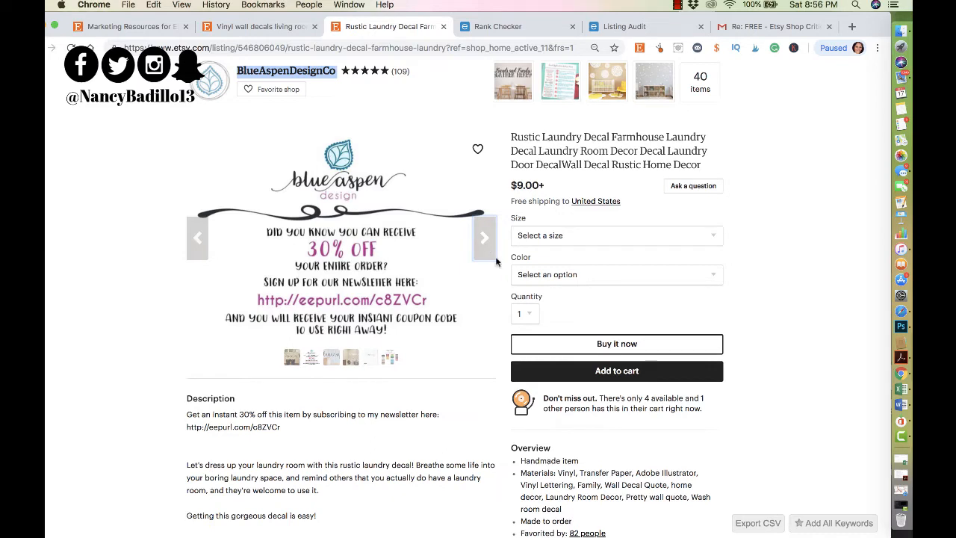
left_click(489, 249)
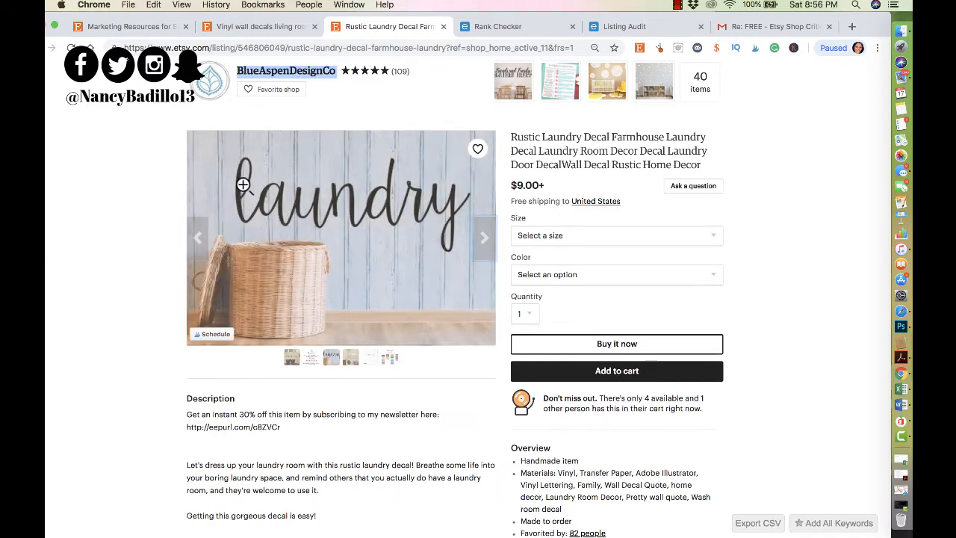
left_click(489, 248)
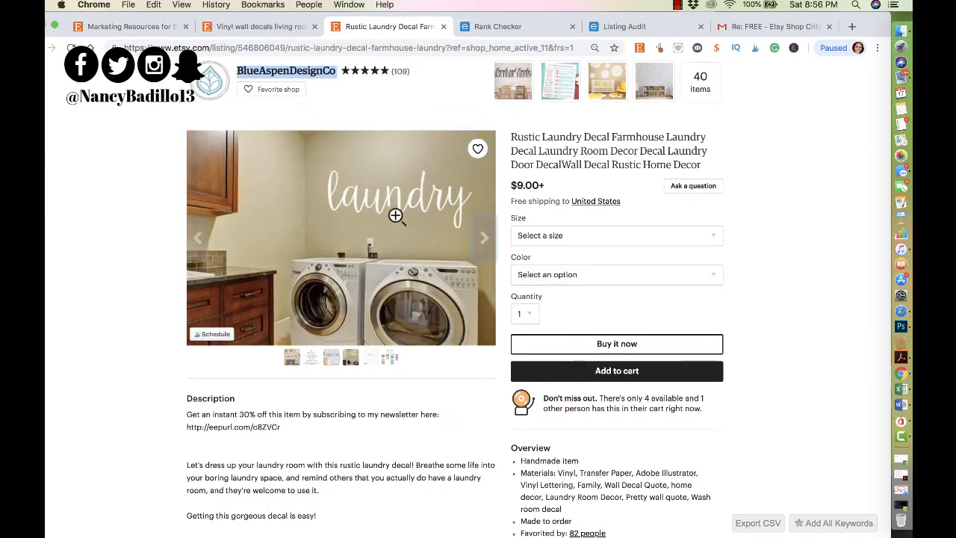
left_click(486, 248)
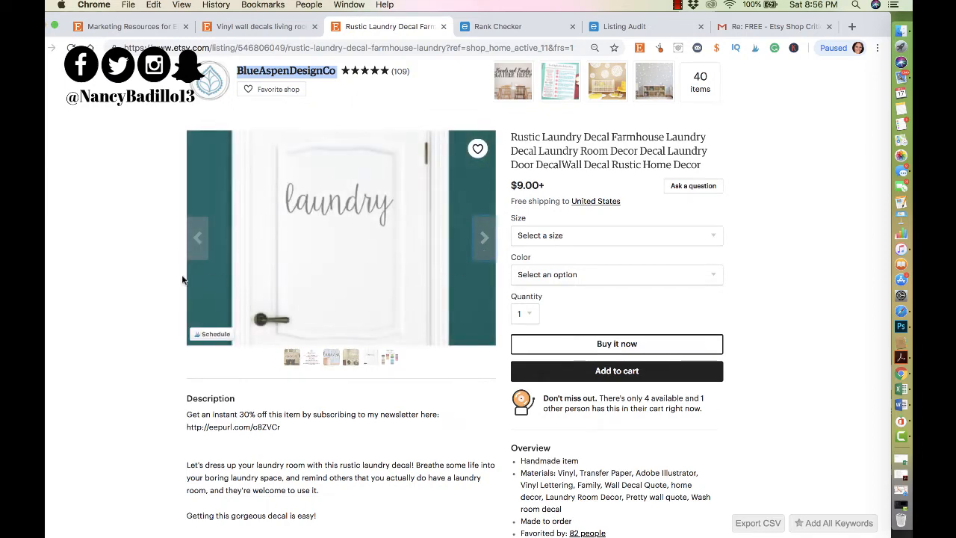
left_click(196, 247)
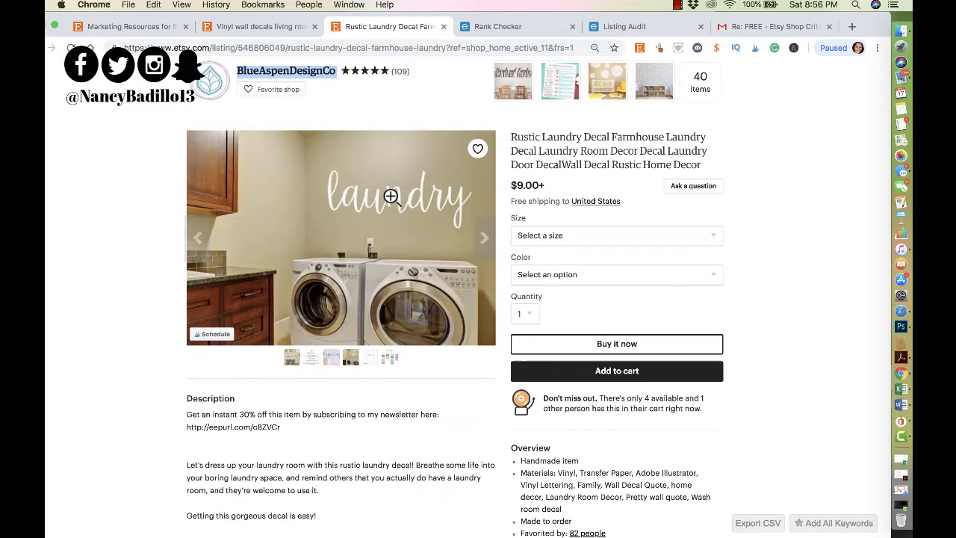
left_click(198, 237)
left_click(486, 239)
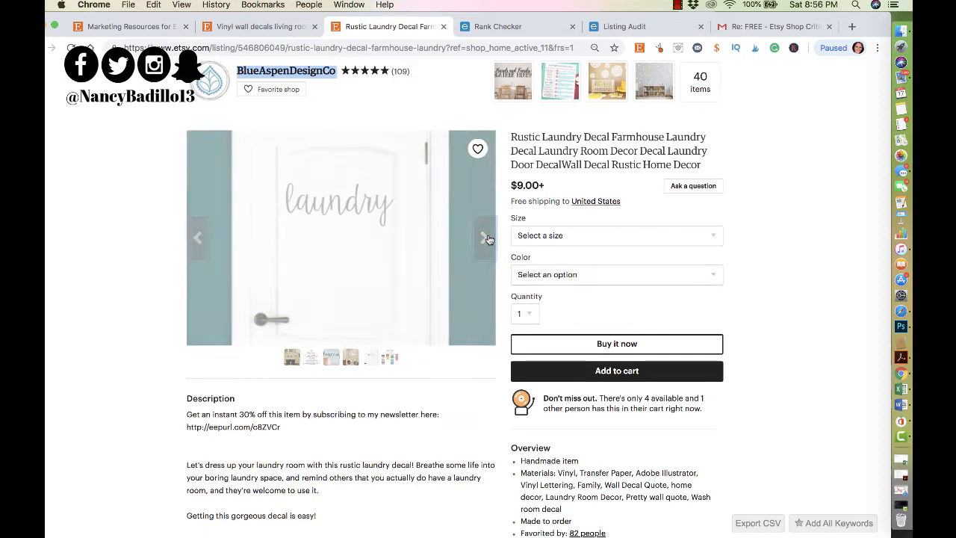
left_click(485, 239)
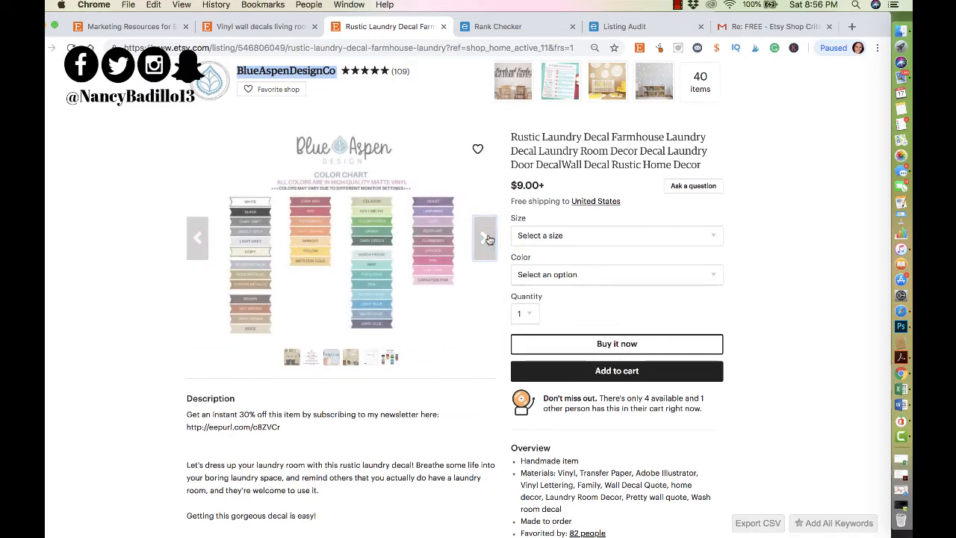
- Go back through the listing photos from the color chart to the laundry basket photo
left_click(212, 247)
left_click(722, 107)
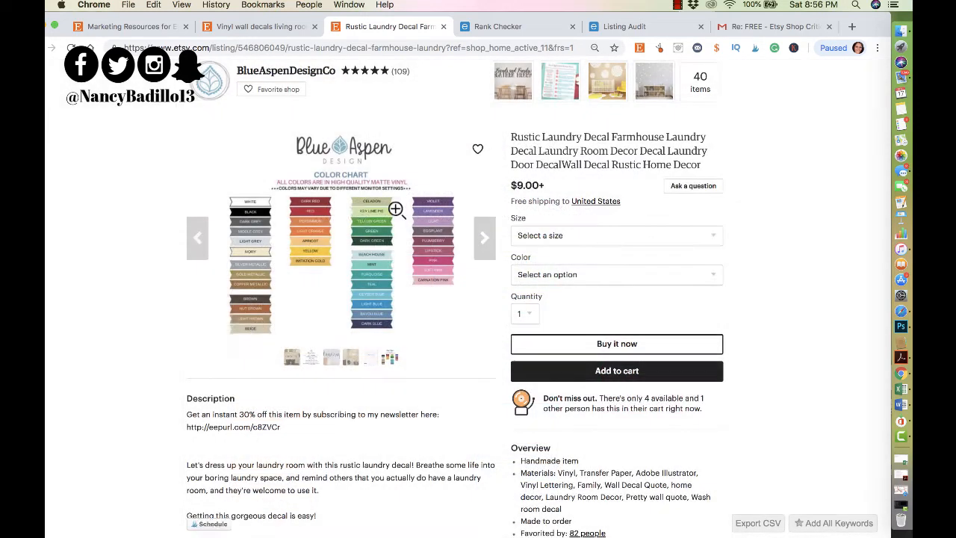
left_click(207, 249)
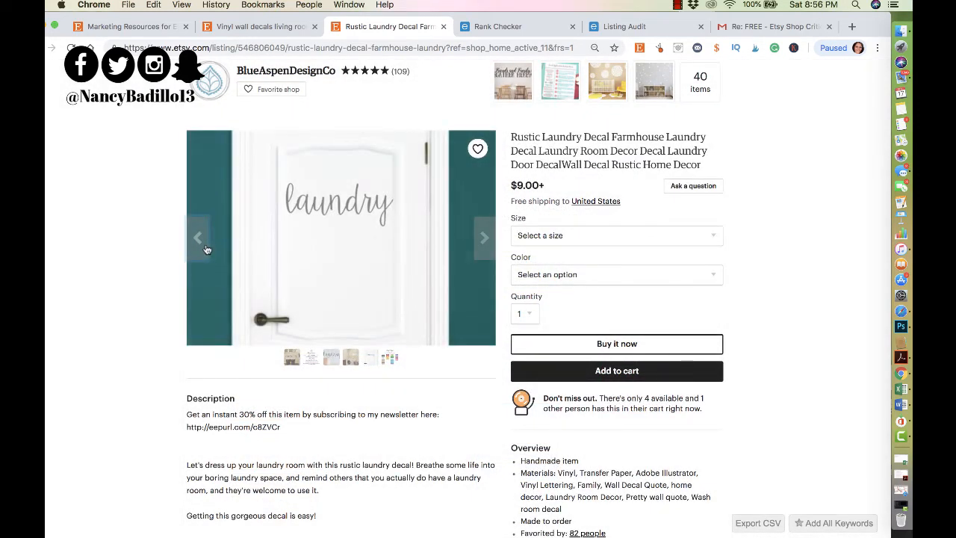
left_click(199, 249)
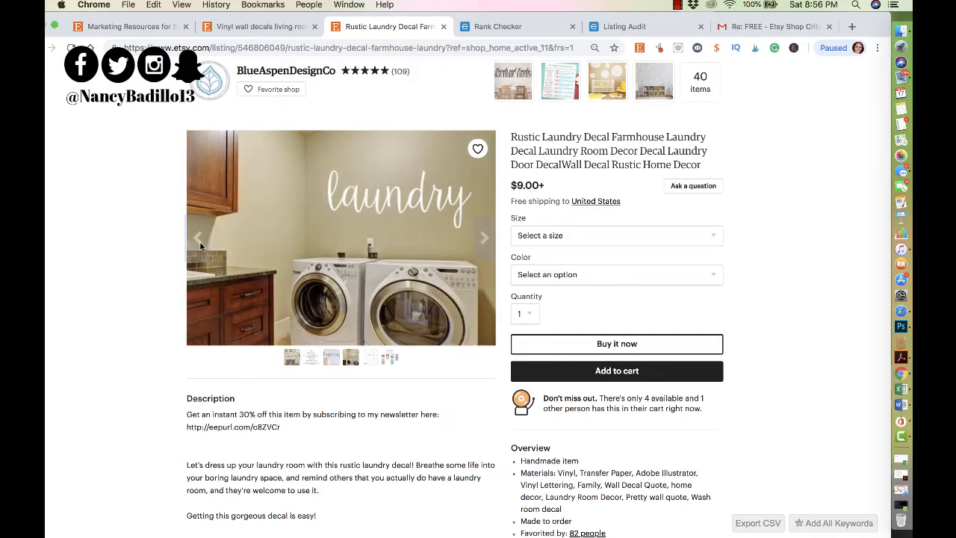
left_click(198, 244)
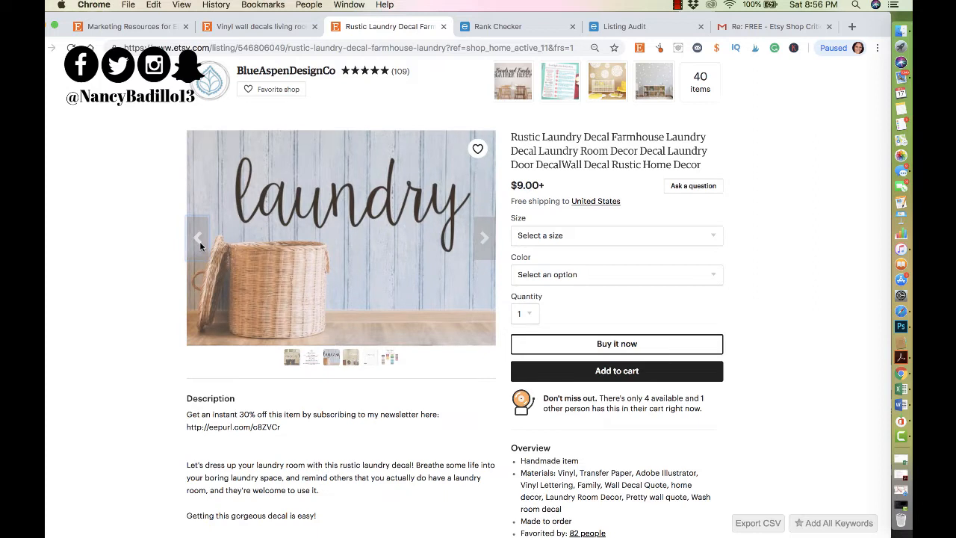
- Return to the color chart photo and examine the listing's available color options without choosing one
left_click(485, 240)
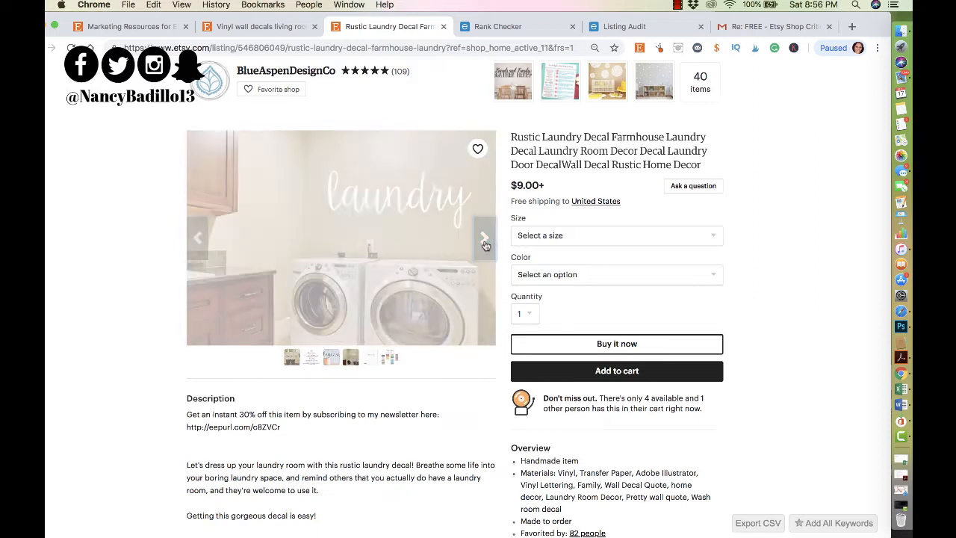
left_click(485, 241)
left_click(484, 241)
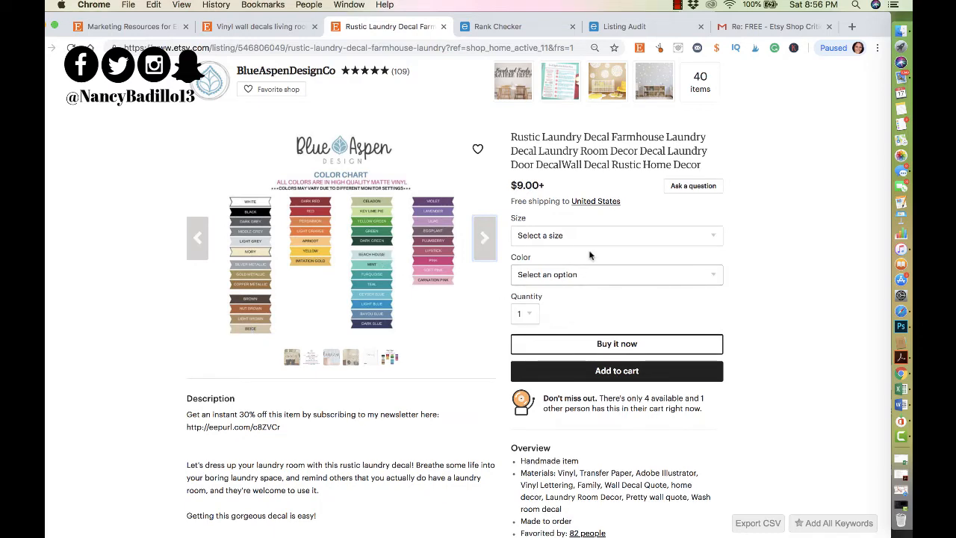
left_click(584, 276)
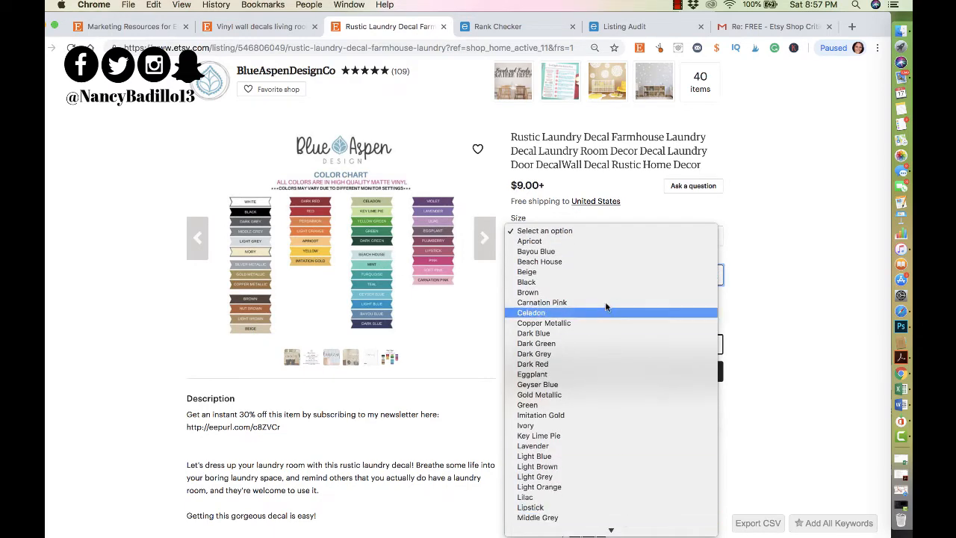
left_click(453, 345)
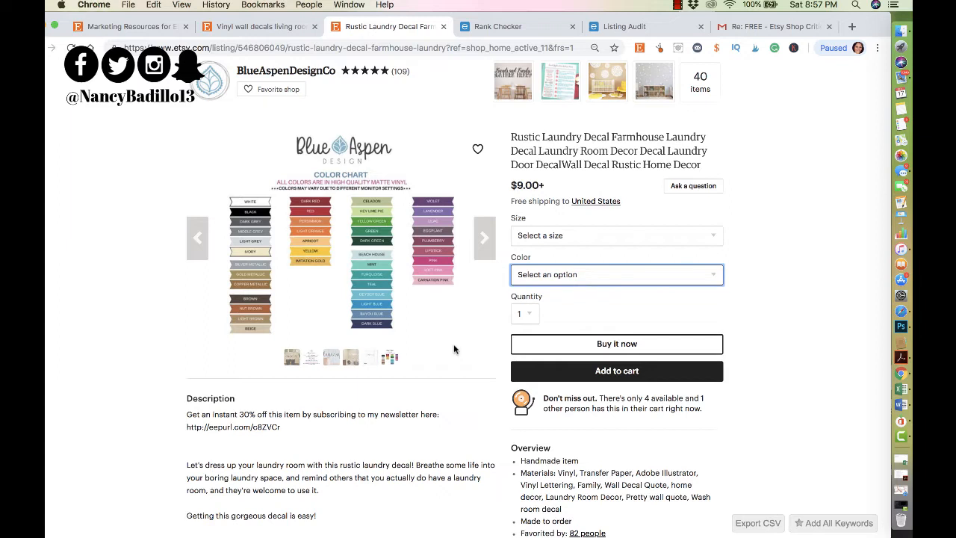
- Compare the door and washing machine photos with the color chart, and return to the listing's first photo
left_click(195, 243)
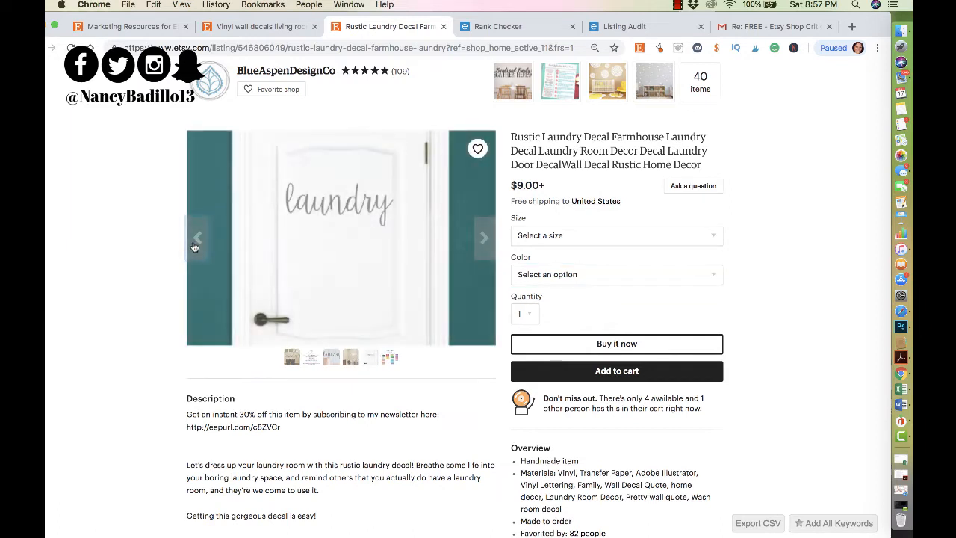
left_click(194, 246)
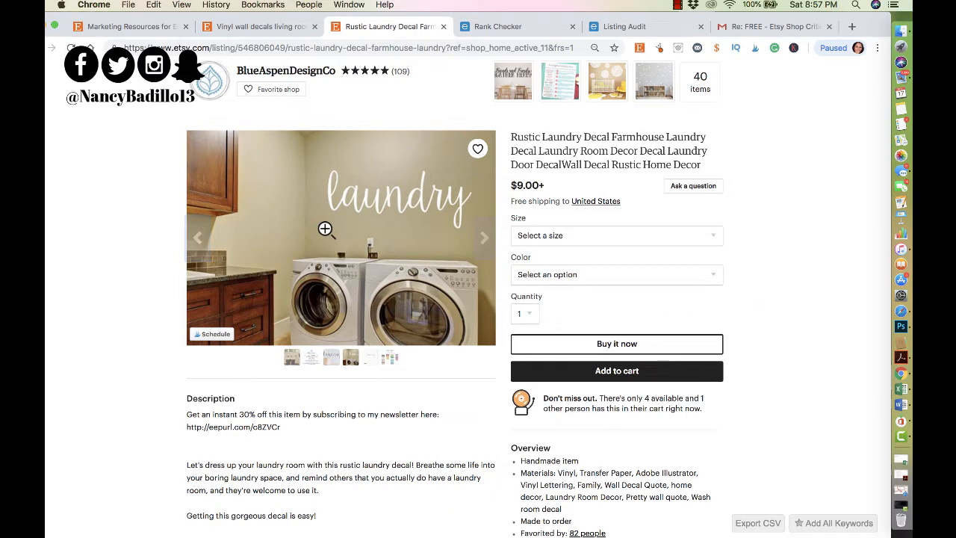
left_click(486, 243)
left_click(486, 244)
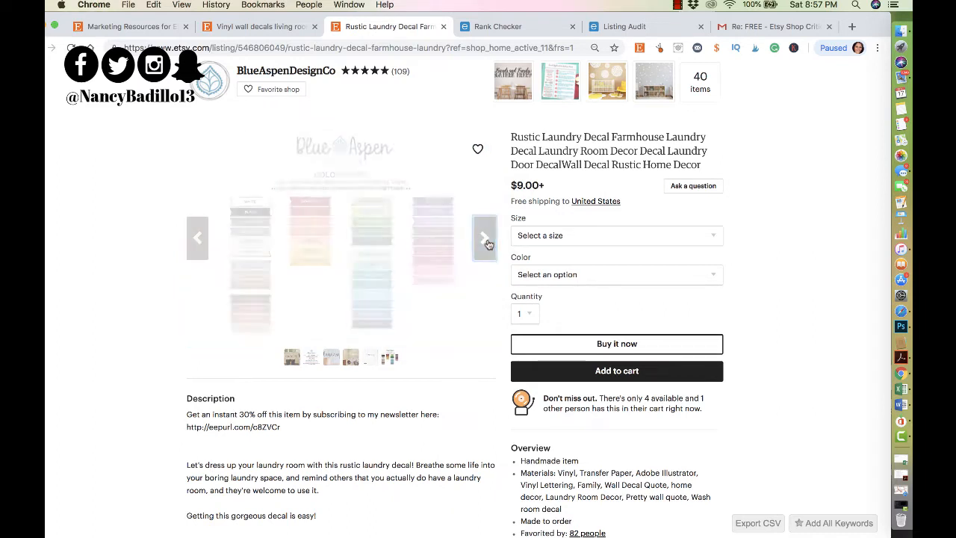
left_click(488, 245)
left_click(198, 241)
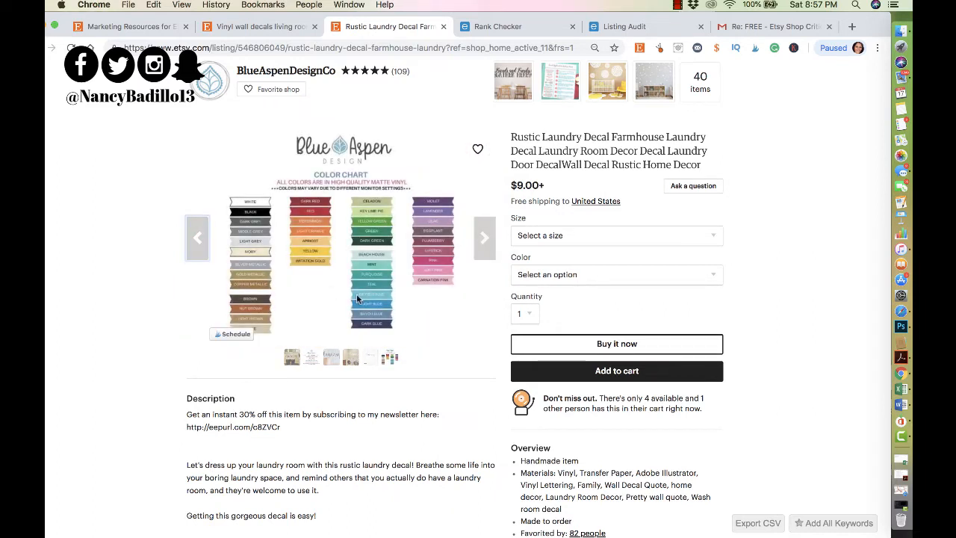
left_click(198, 251)
left_click(198, 251)
left_click(198, 251)
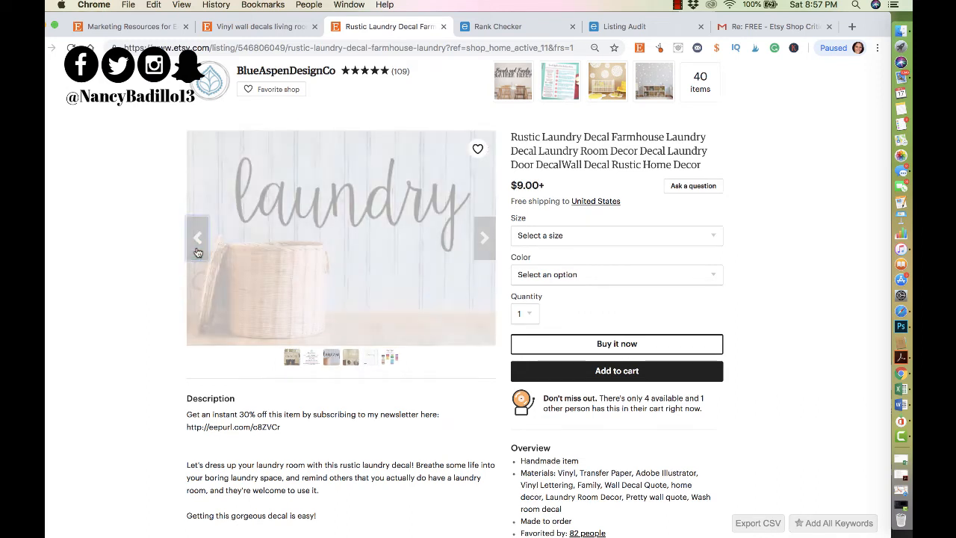
left_click(198, 251)
left_click(198, 251)
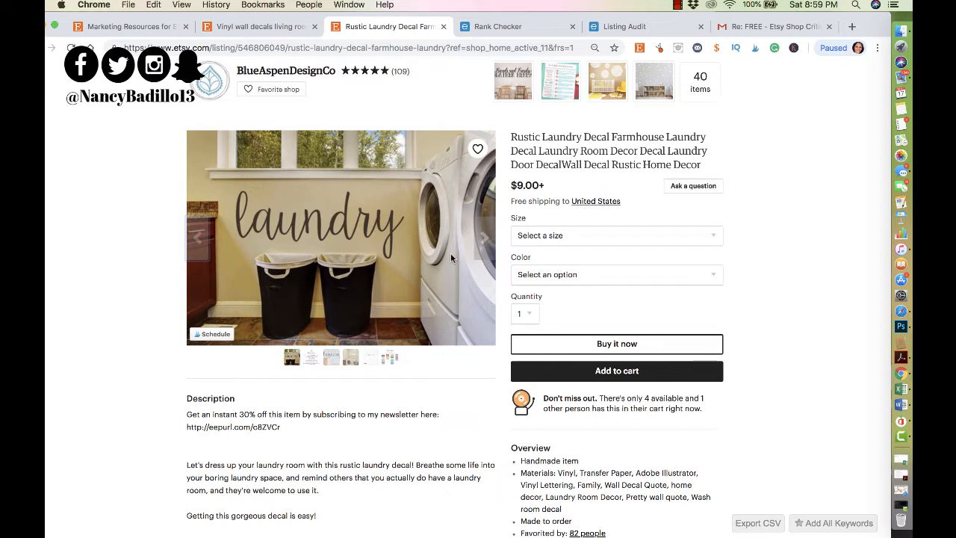
- Check the listing's Rank Checker results, and highlight the single-word tag "rustic" in its Listing Audit
left_click(537, 30)
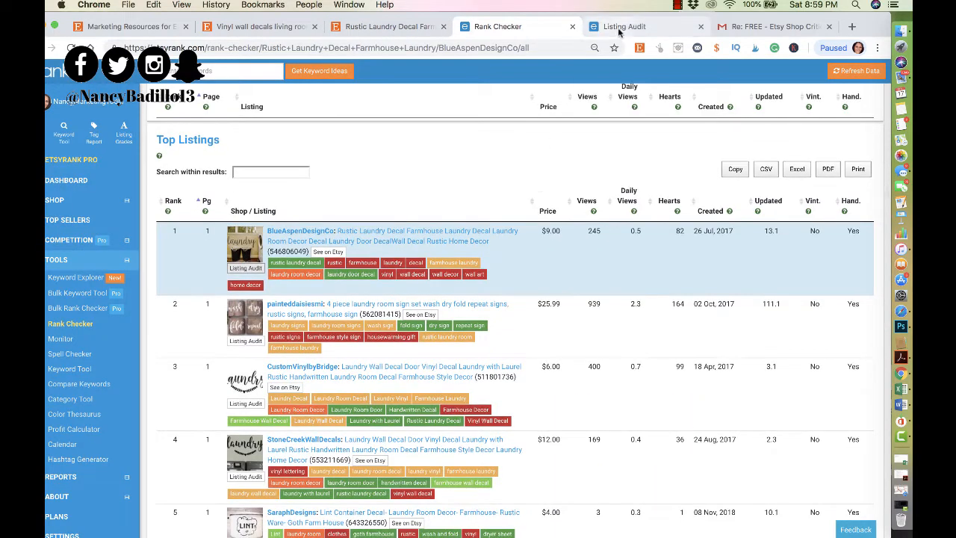
left_click(620, 28)
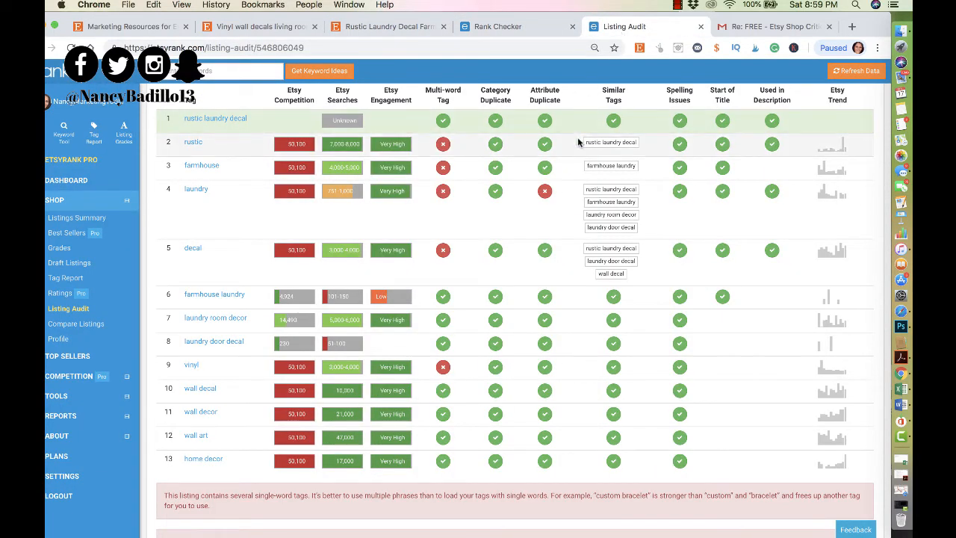
scroll(577, 137, "up", 2)
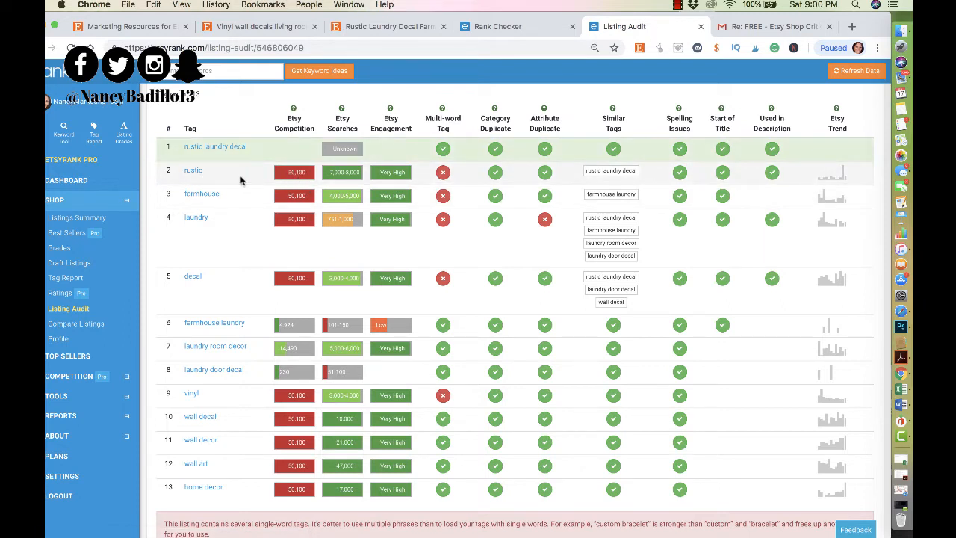
left_click_drag(210, 172, 182, 172)
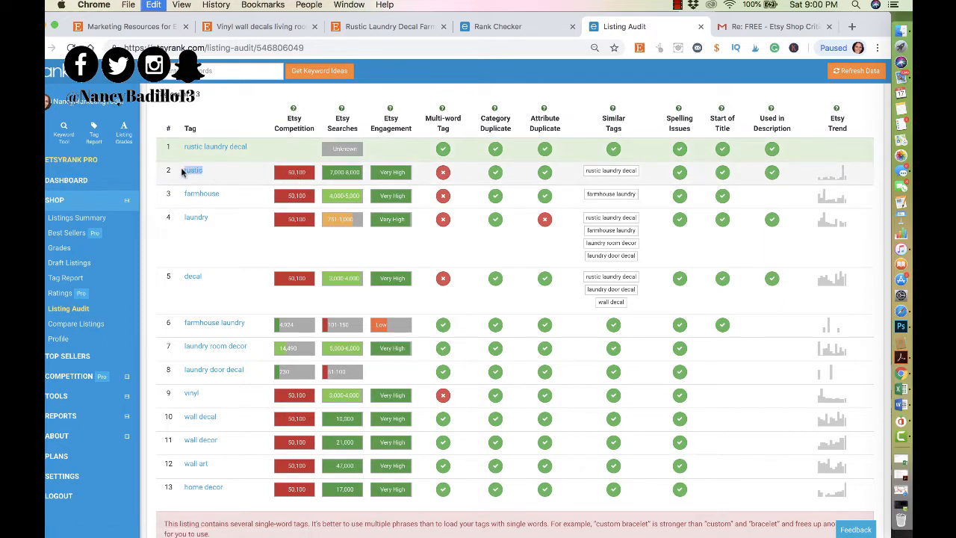
- Close the shop critique email and open etsy.com in a new browser tab
left_click(756, 30)
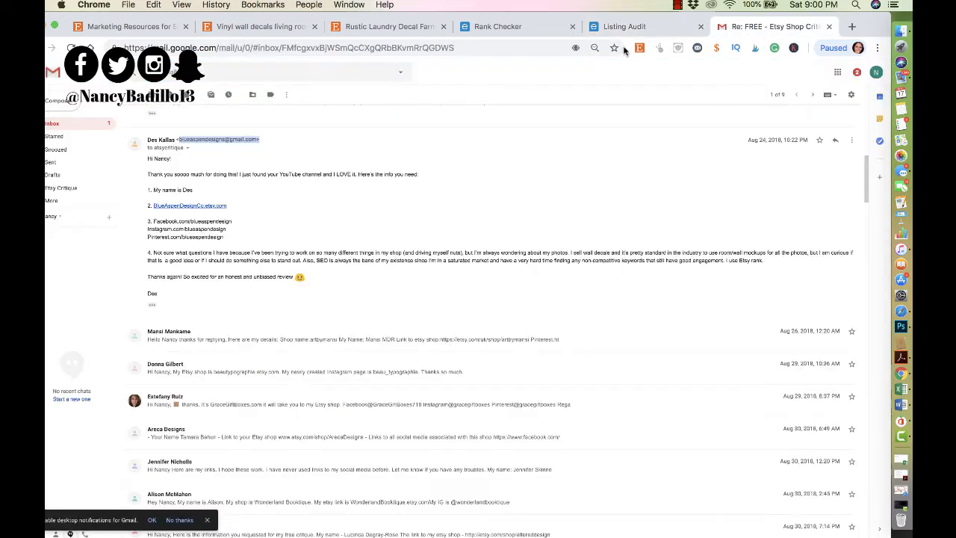
left_click(830, 26)
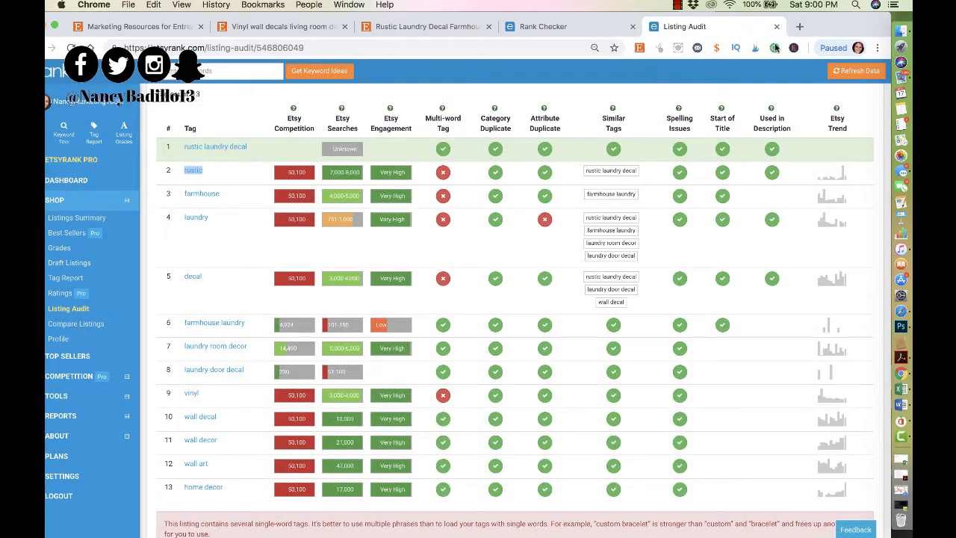
left_click(798, 29)
left_click(568, 47)
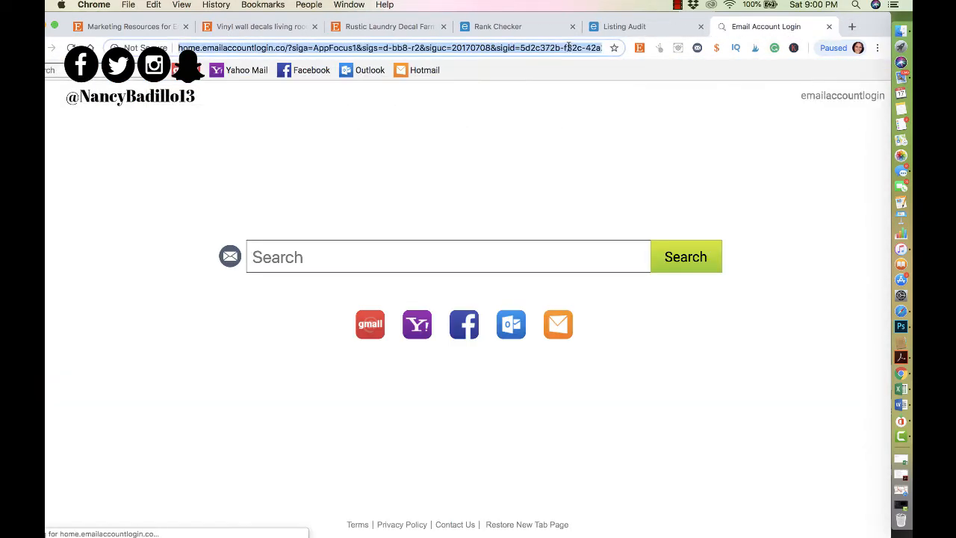
type("etsy.com")
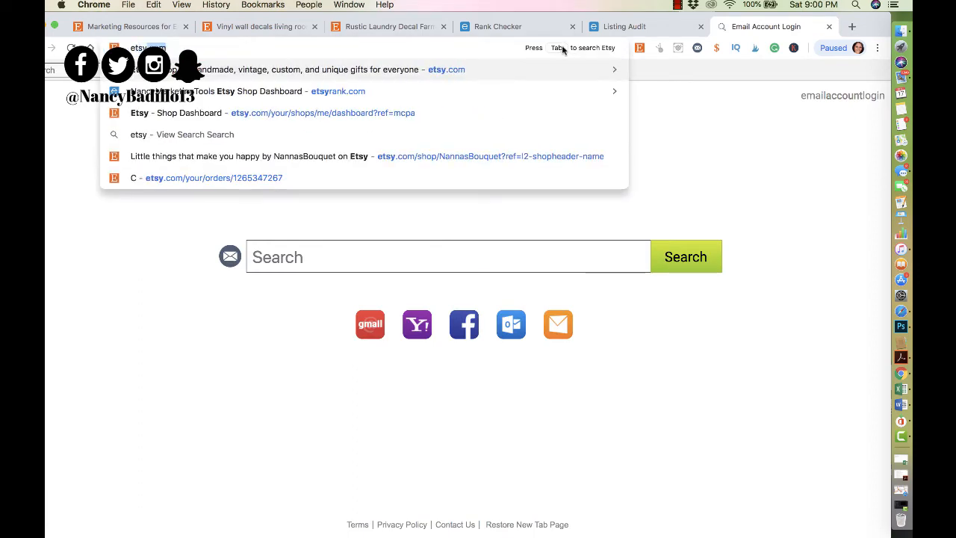
key("Return")
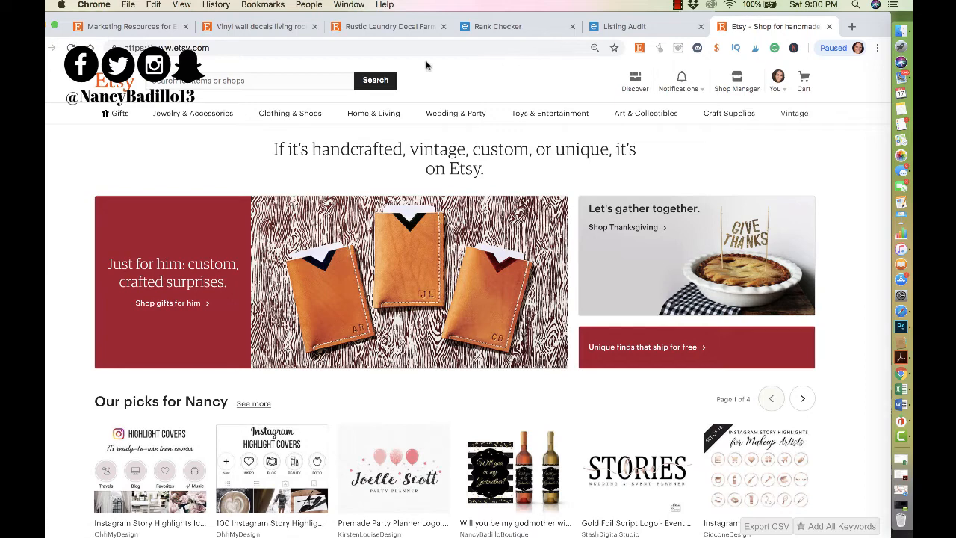
- Search Etsy for "rustic"
left_click(256, 81)
type("rustic")
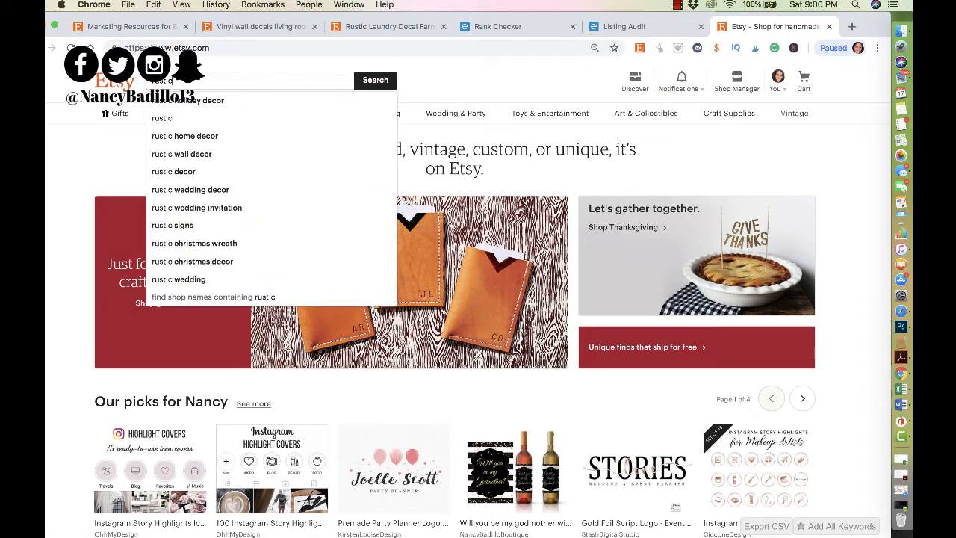
key("Return")
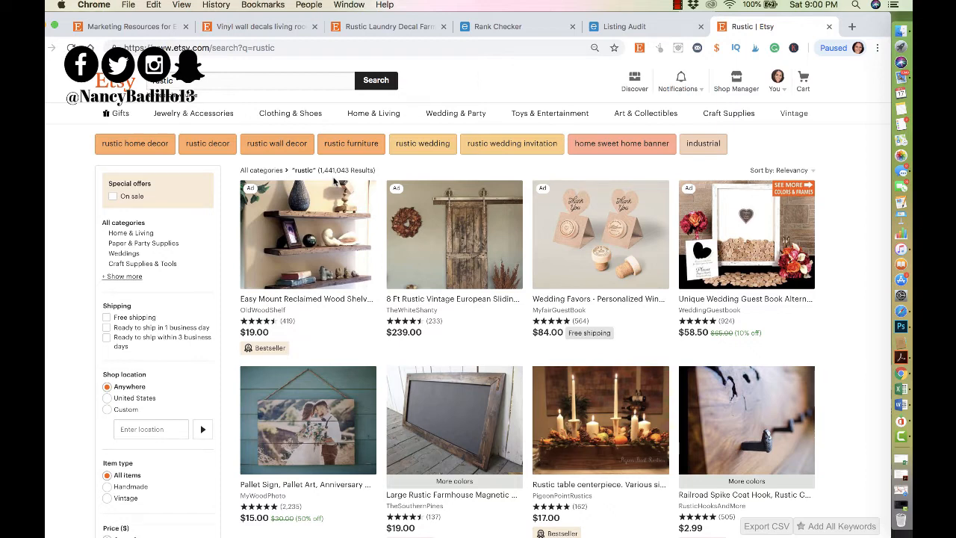
- Browse the "rustic" search results to examine what kinds of products the single-word term brings up, and return to the first row
scroll(378, 368, "down", 2)
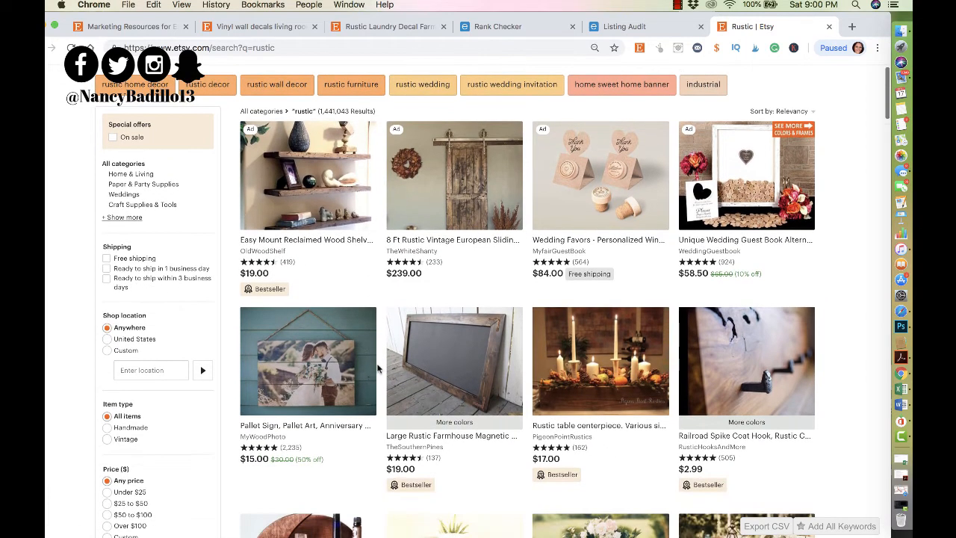
scroll(379, 368, "down", 2)
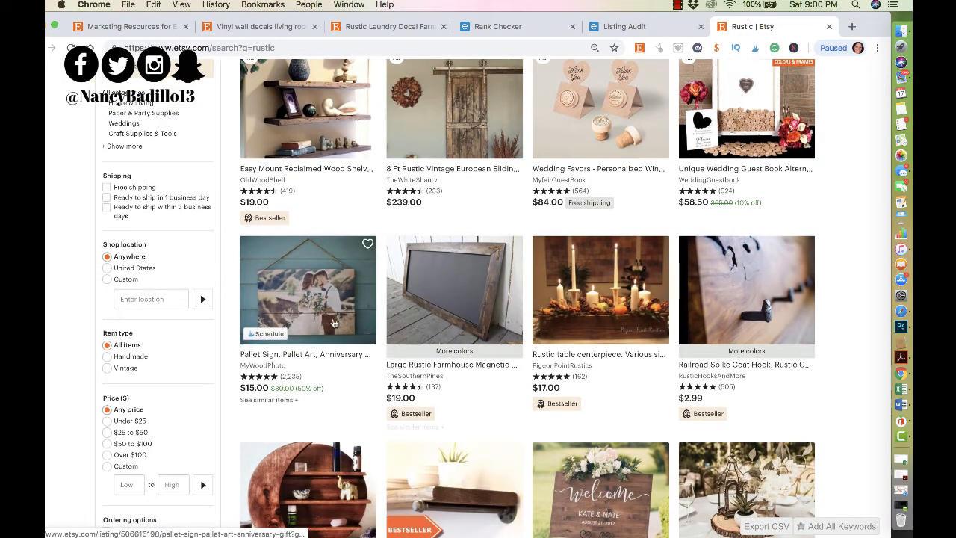
scroll(434, 307, "down", 1)
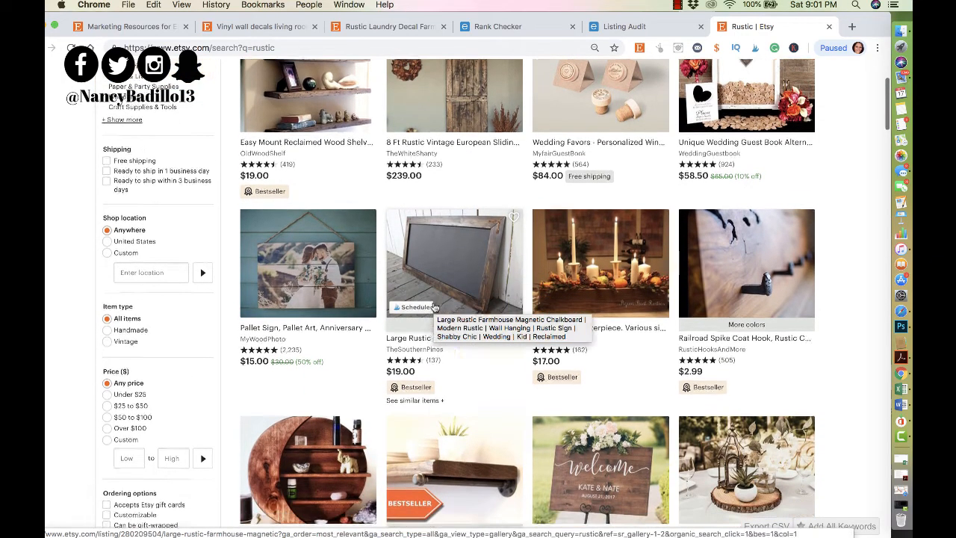
scroll(434, 307, "down", 2)
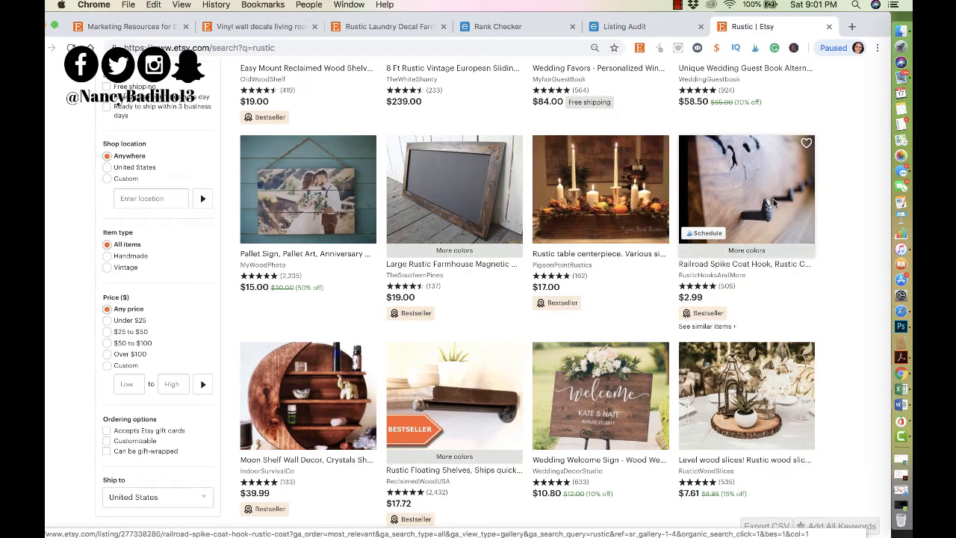
scroll(769, 216, "down", 3)
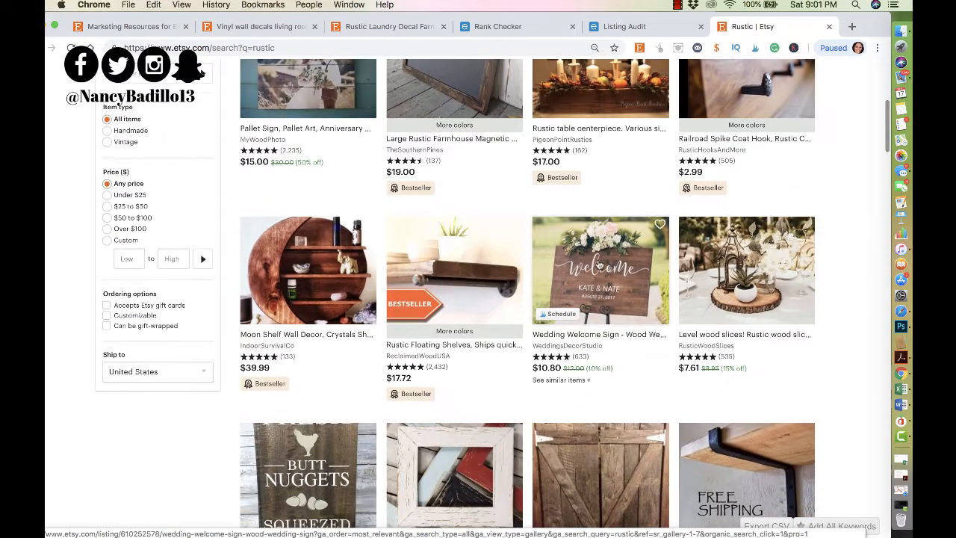
scroll(598, 264, "down", 20)
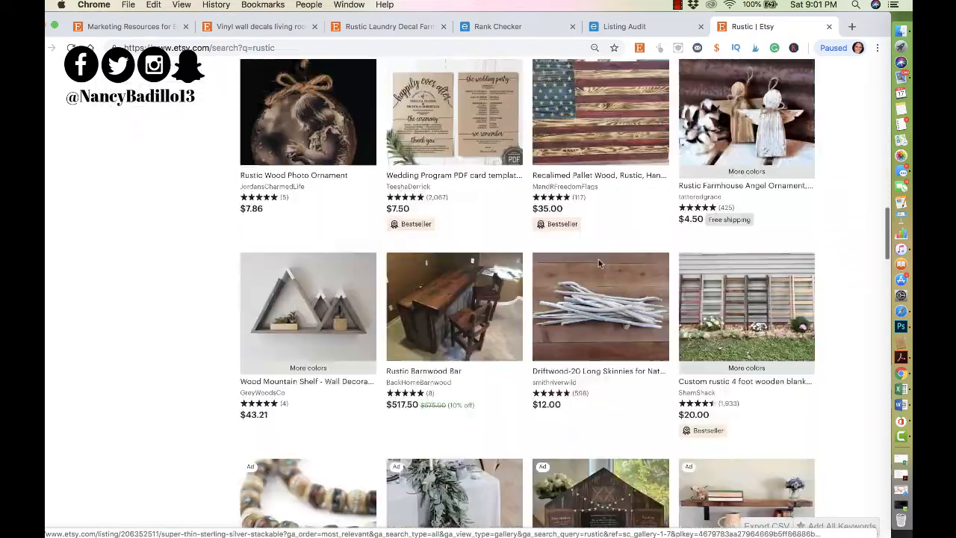
scroll(599, 259, "down", 15)
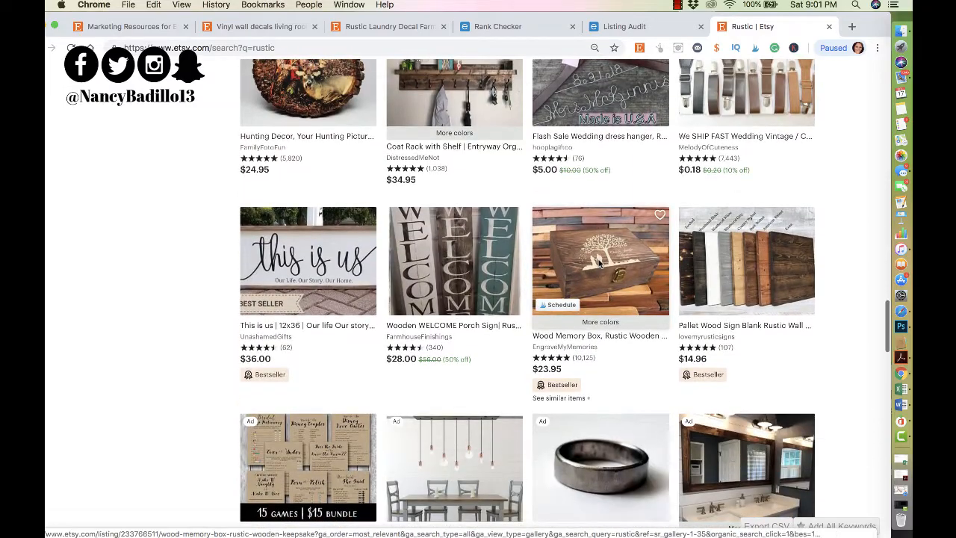
scroll(598, 259, "up", 20)
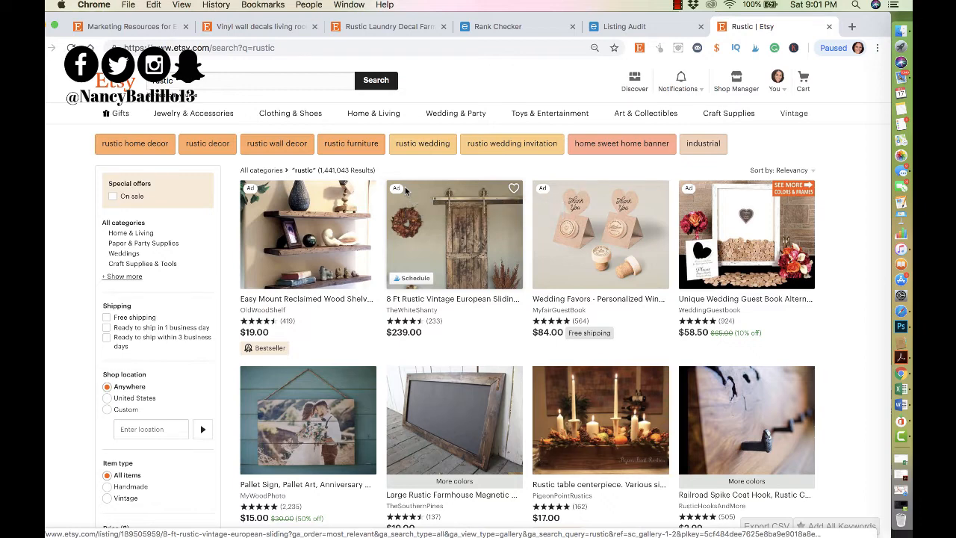
- Examine the first page of "rustic" results down to the related searches and page numbers, and return to the beginning of the results
scroll(441, 355, "down", 5)
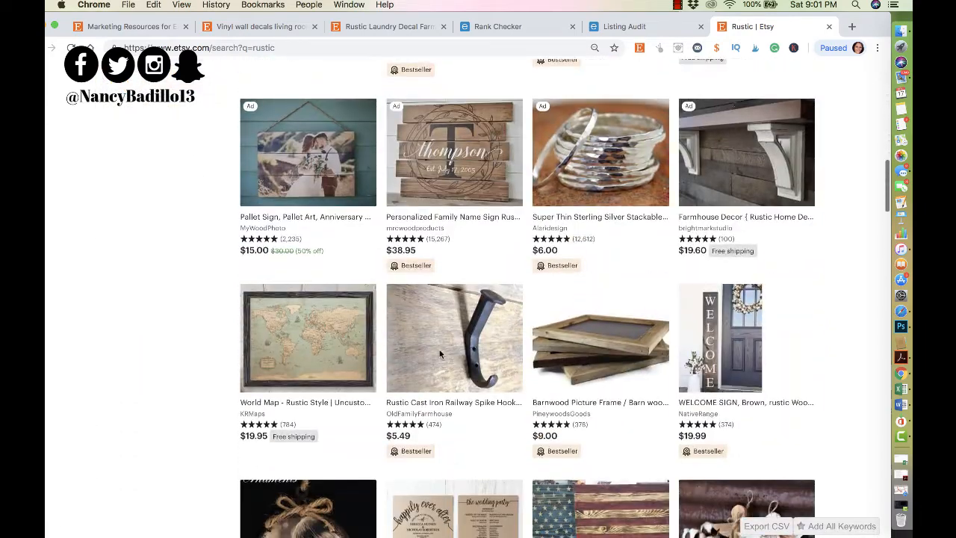
scroll(441, 355, "down", 15)
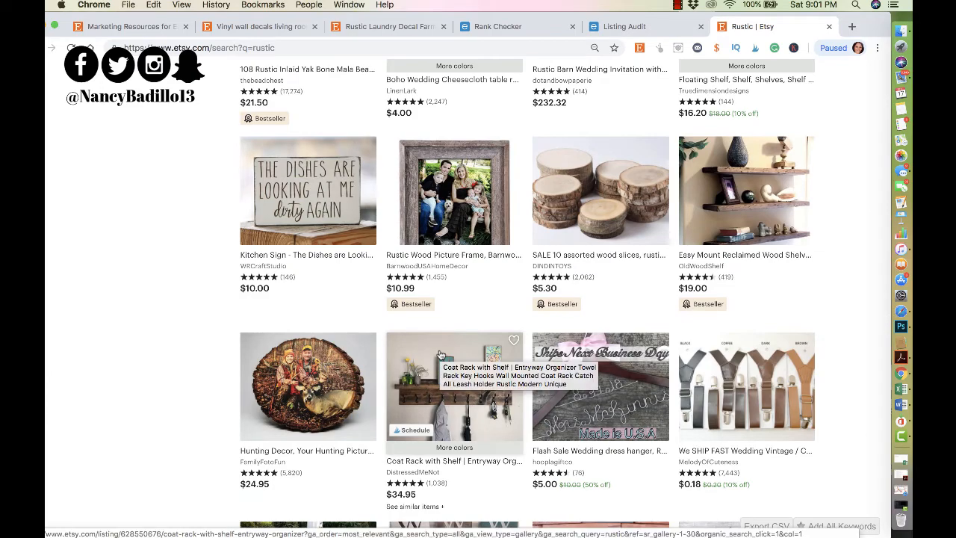
scroll(450, 419, "down", 15)
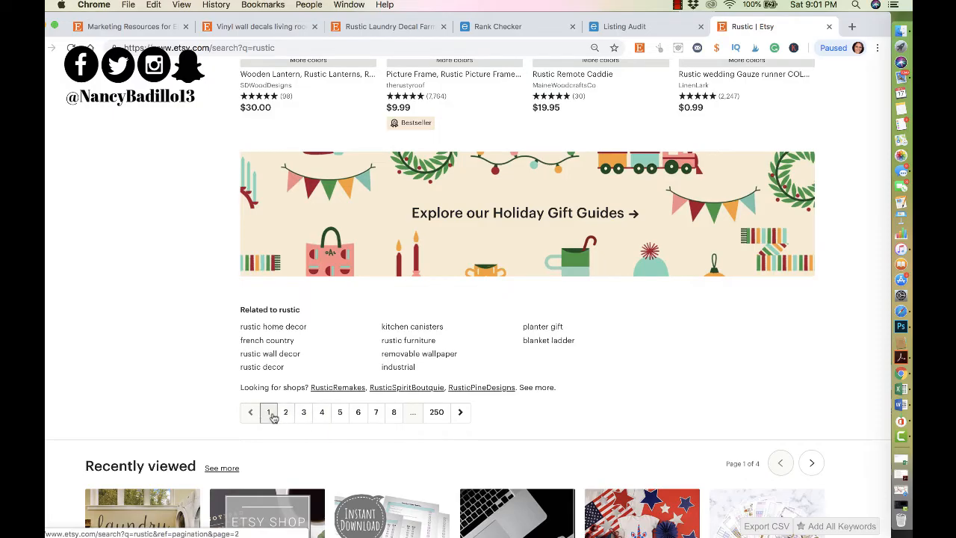
scroll(406, 238, "up", 10)
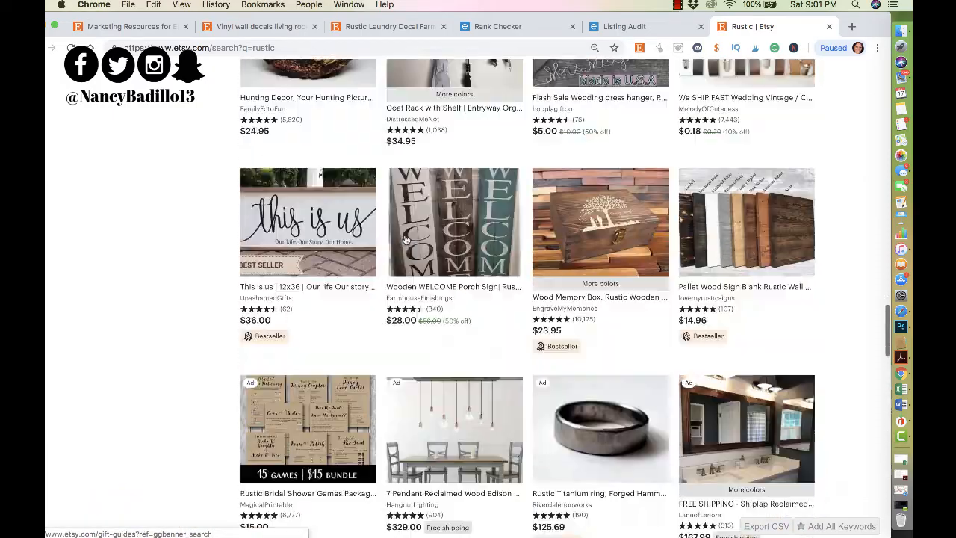
scroll(345, 460, "down", 8)
scroll(344, 457, "up", 10)
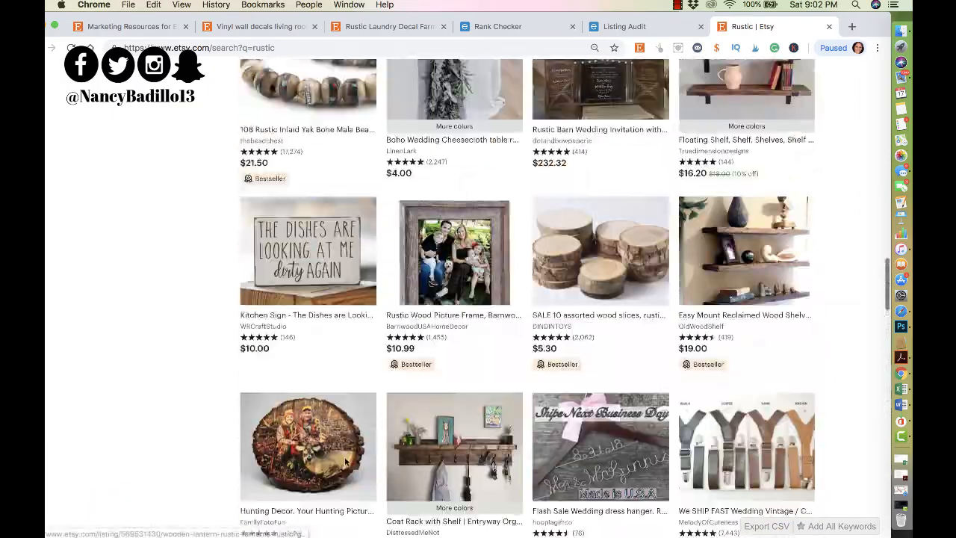
scroll(385, 320, "up", 5)
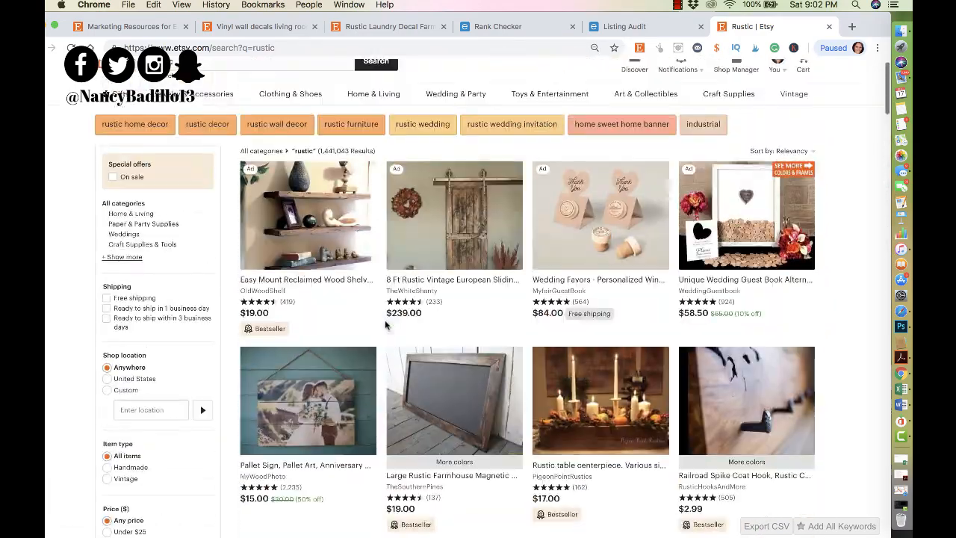
scroll(385, 320, "down", 4)
scroll(385, 324, "down", 1)
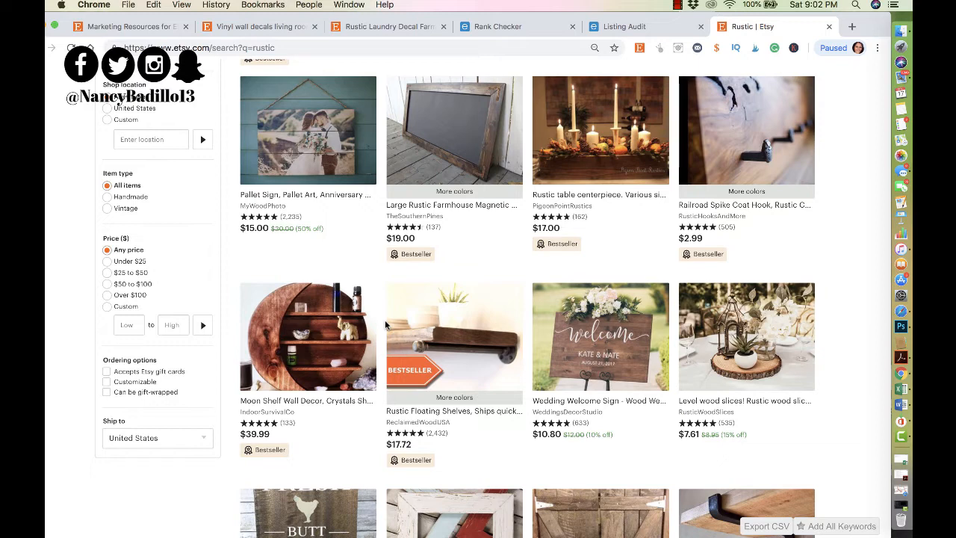
scroll(387, 323, "up", 5)
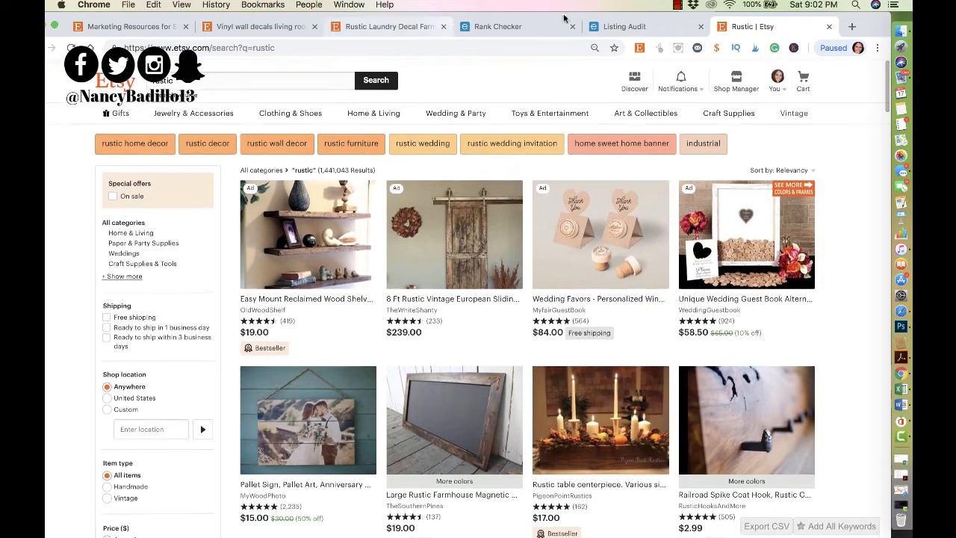
- Return to the laundry decal's Listing Audit and highlight its single-word tags, ending with "decal"
left_click(597, 26)
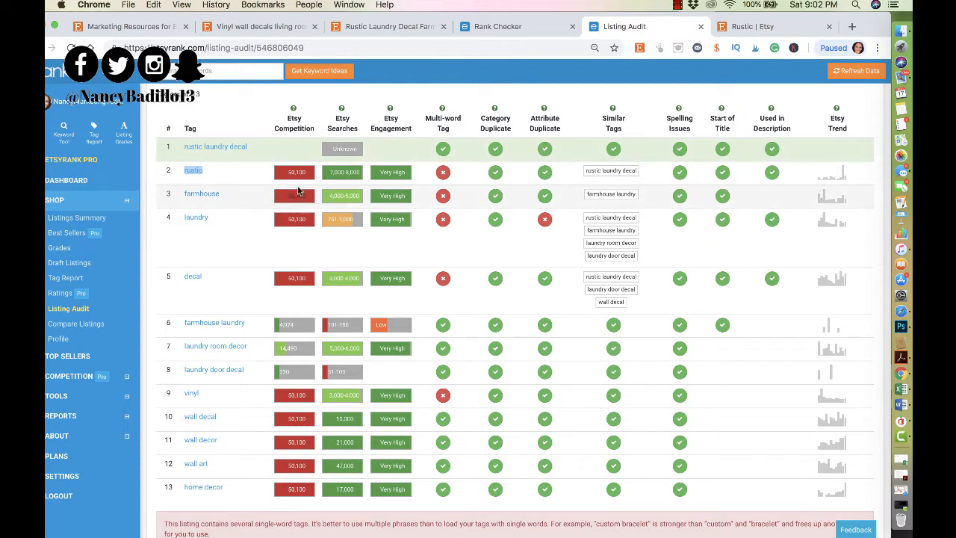
left_click(229, 173)
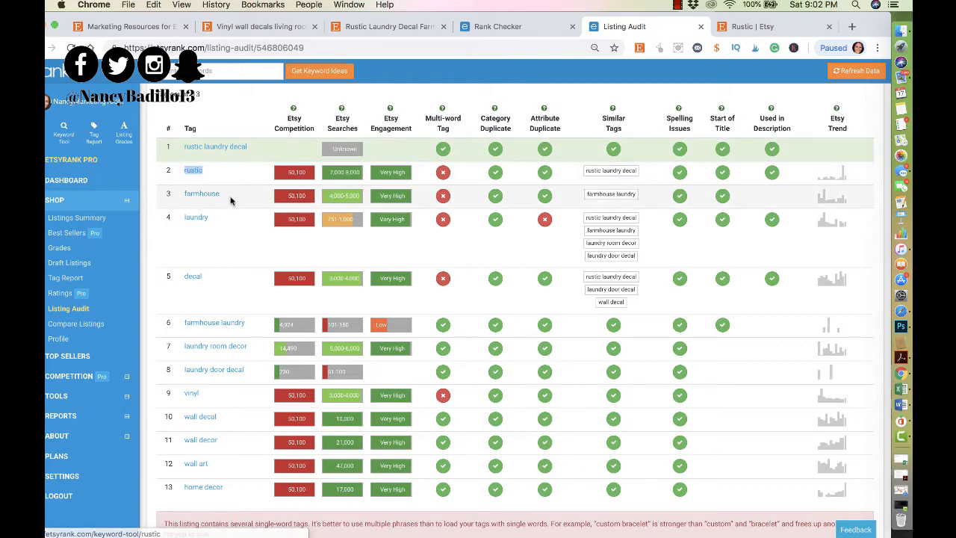
left_click_drag(226, 196, 180, 208)
scroll(207, 215, "down", 3)
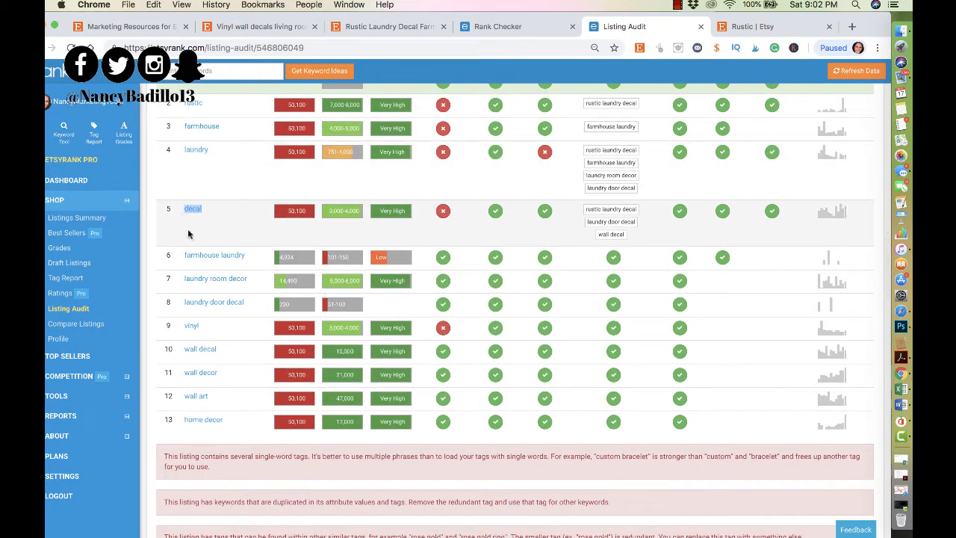
- Compare Etsy competition, searches and engagement for the listing's tags, from "farmhouse laundry" and "laundry door decal" to "home decor"
scroll(188, 229, "down", 2)
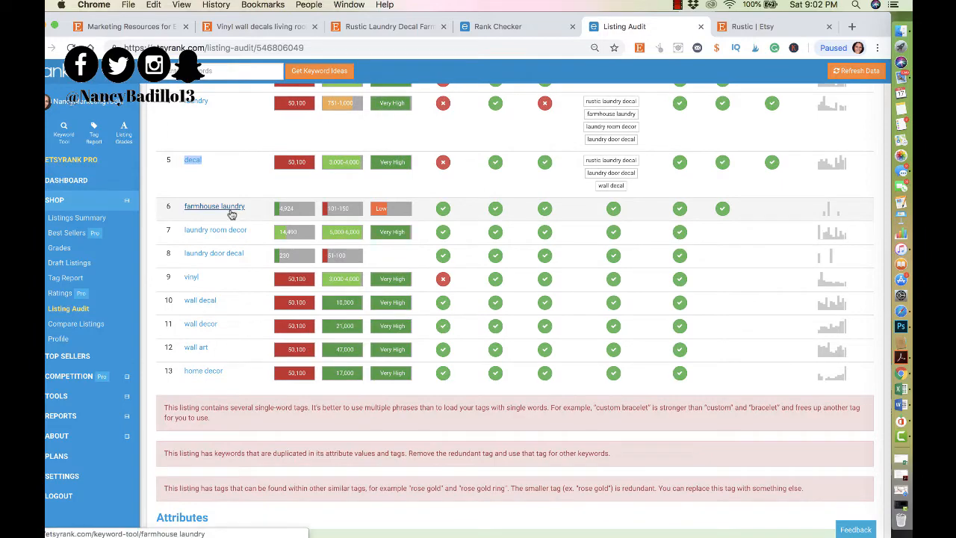
scroll(254, 214, "up", 1)
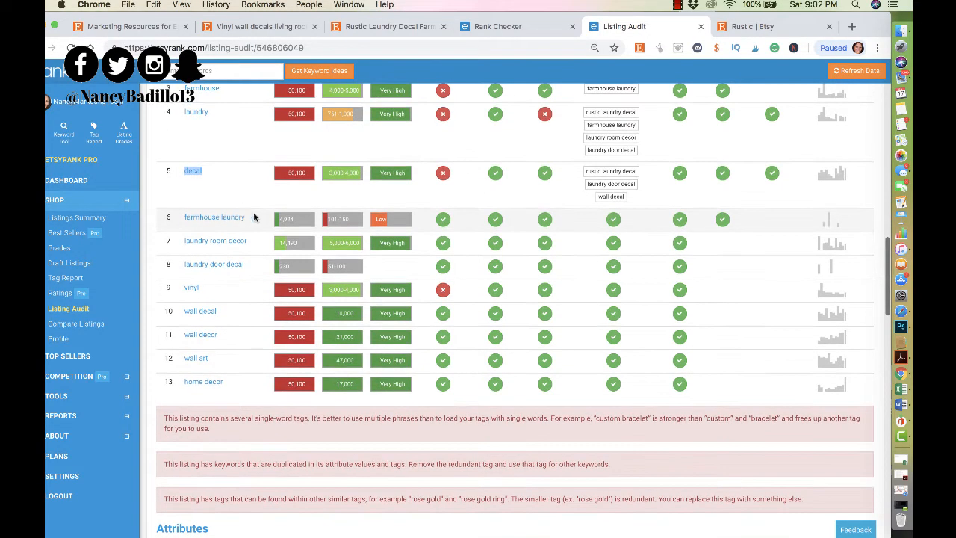
scroll(271, 217, "up", 5)
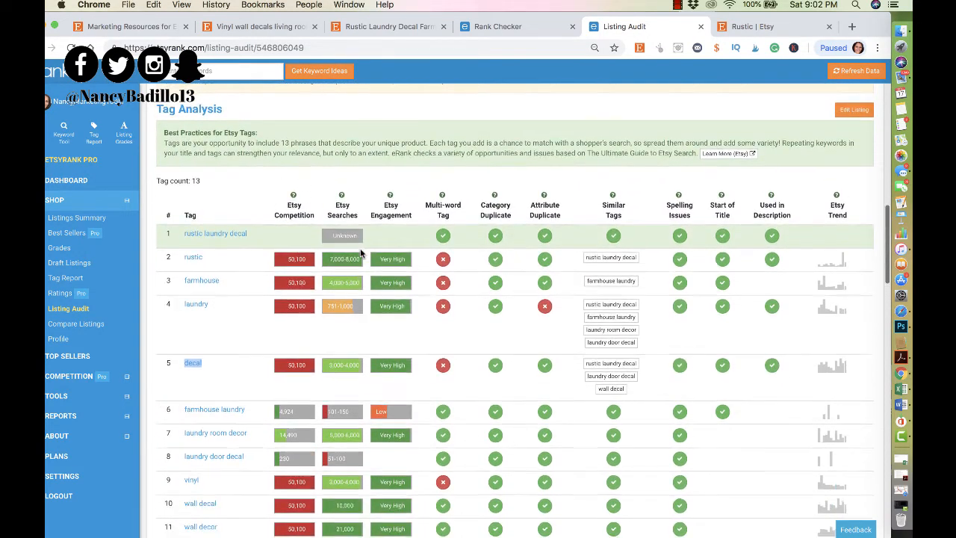
scroll(326, 228, "down", 7)
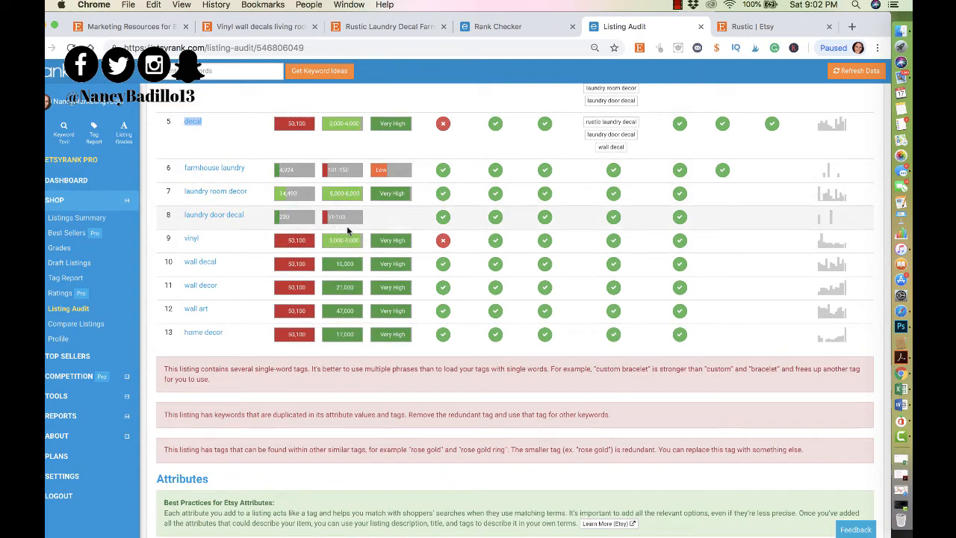
scroll(341, 222, "up", 3)
scroll(346, 235, "down", 2)
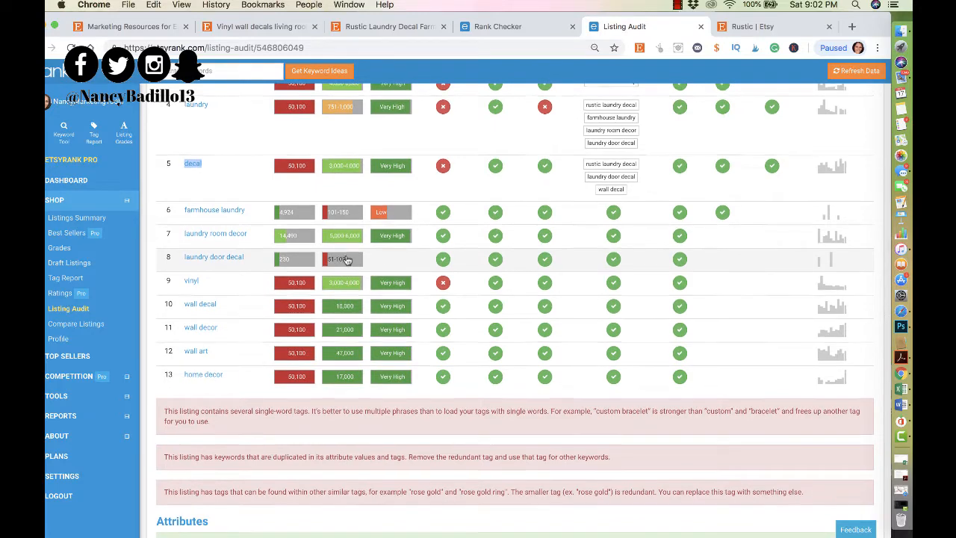
scroll(347, 259, "up", 3)
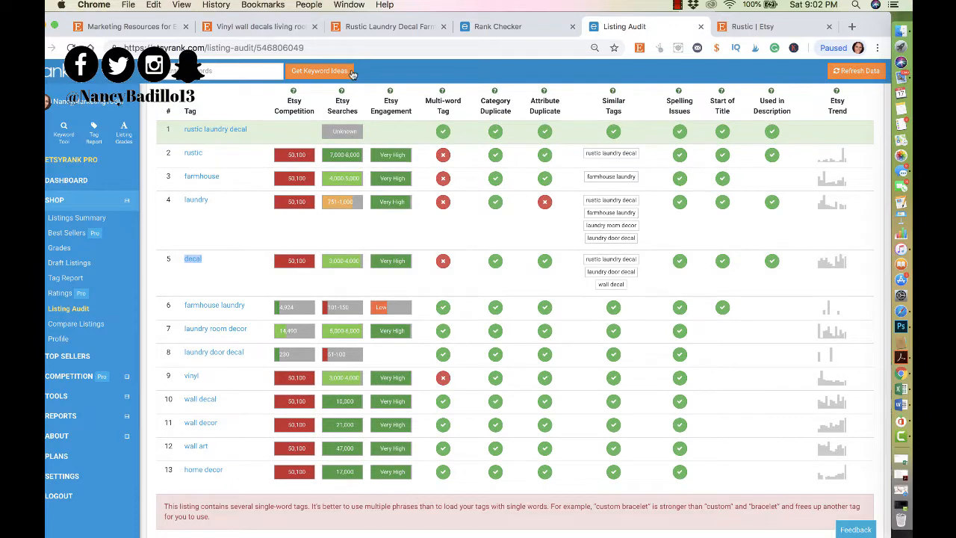
scroll(398, 72, "down", 1)
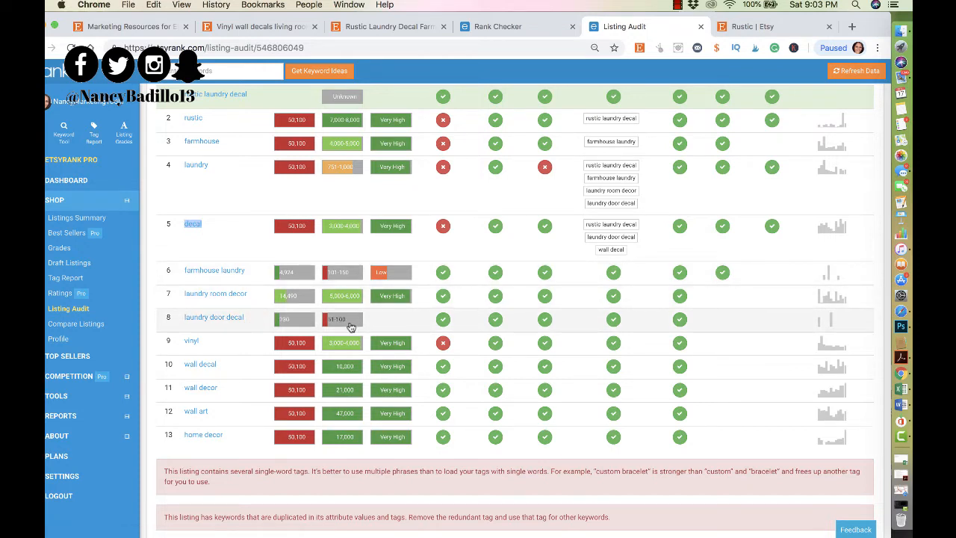
scroll(354, 327, "down", 2)
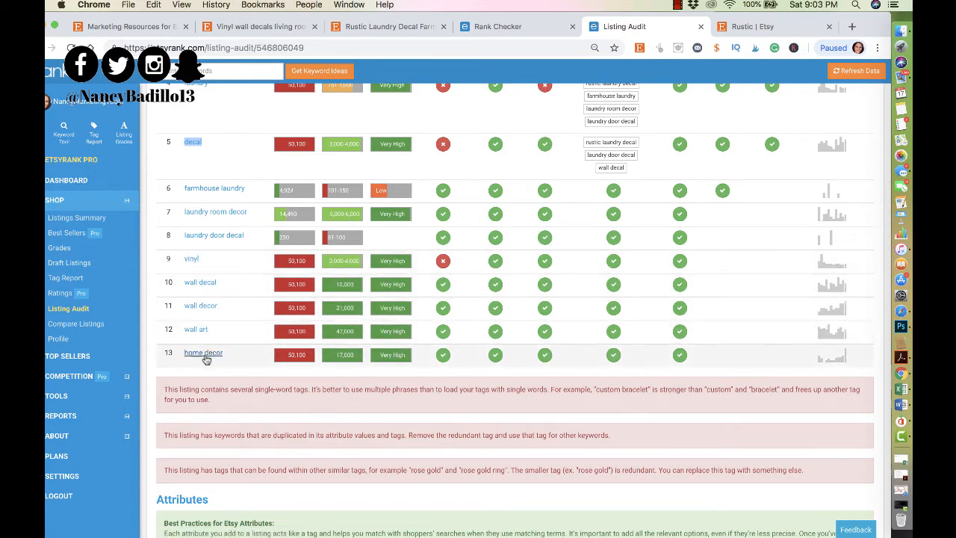
scroll(241, 298, "up", 3)
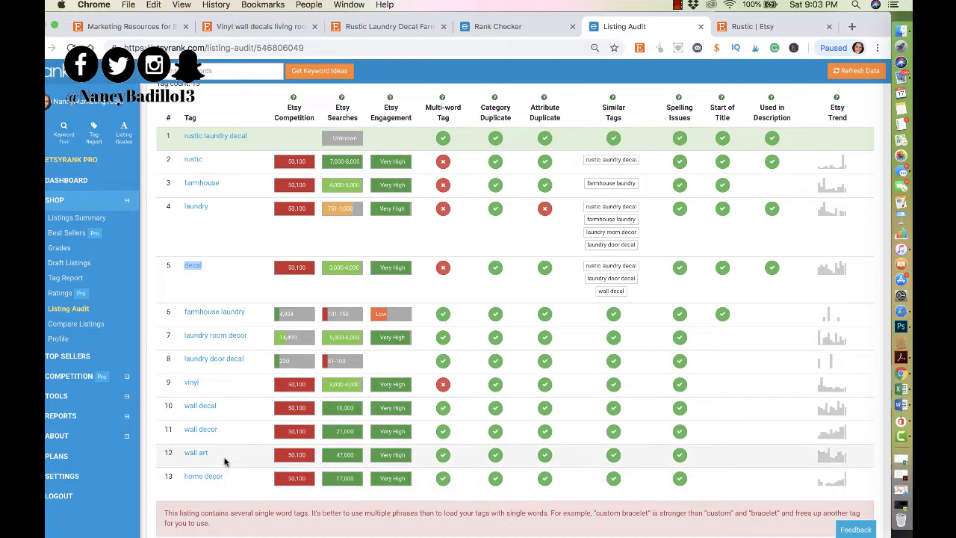
- Review the listing's title analysis against its tag table, and re-examine the single-word and multi-word tags
scroll(247, 460, "up", 5)
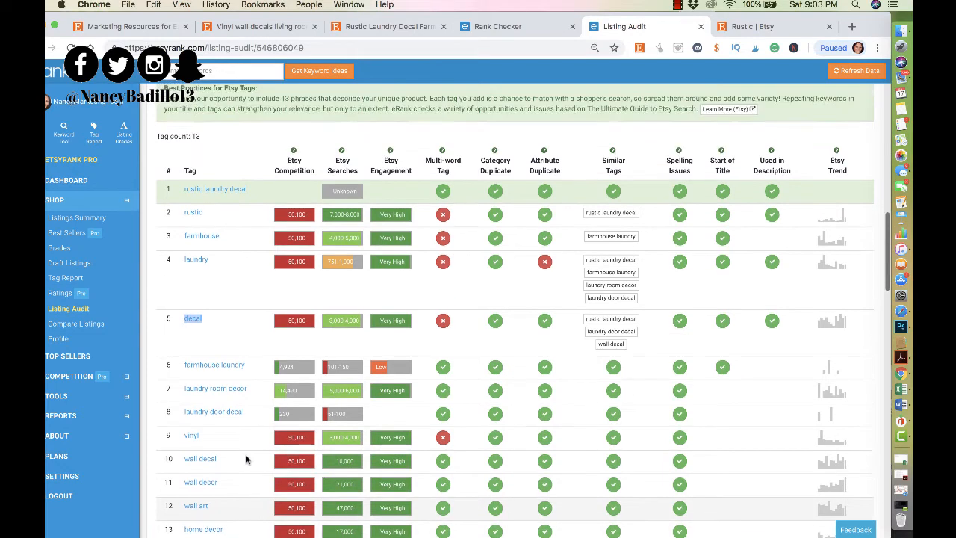
scroll(246, 460, "up", 1)
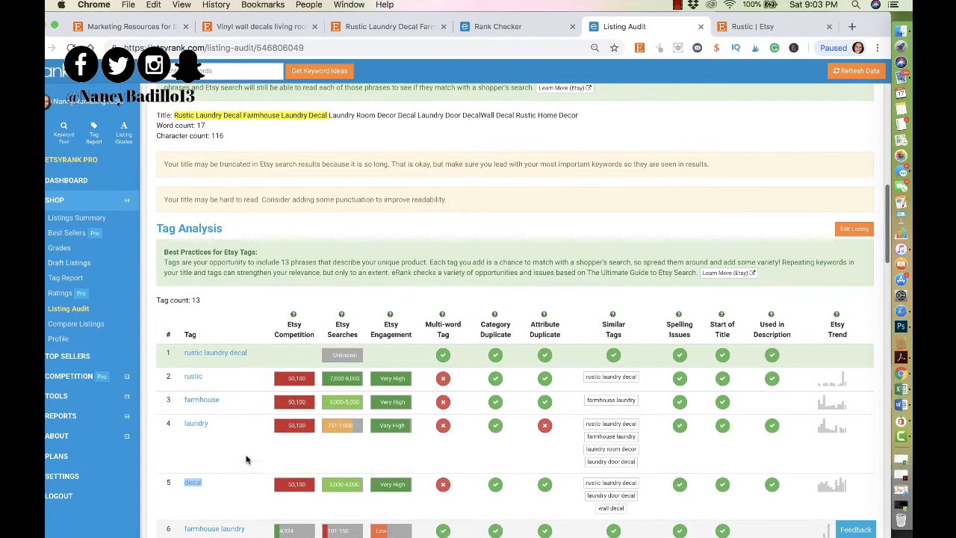
scroll(247, 460, "down", 4)
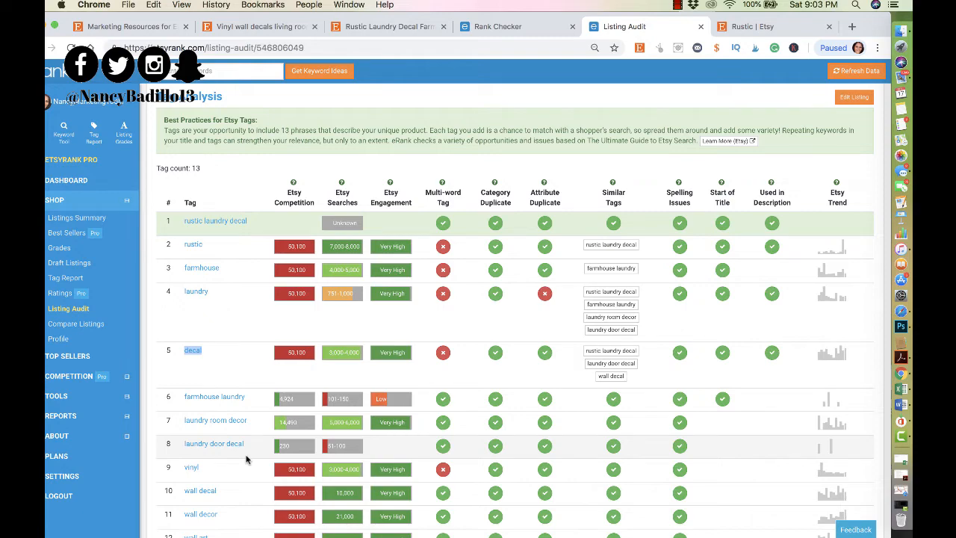
scroll(247, 460, "down", 3)
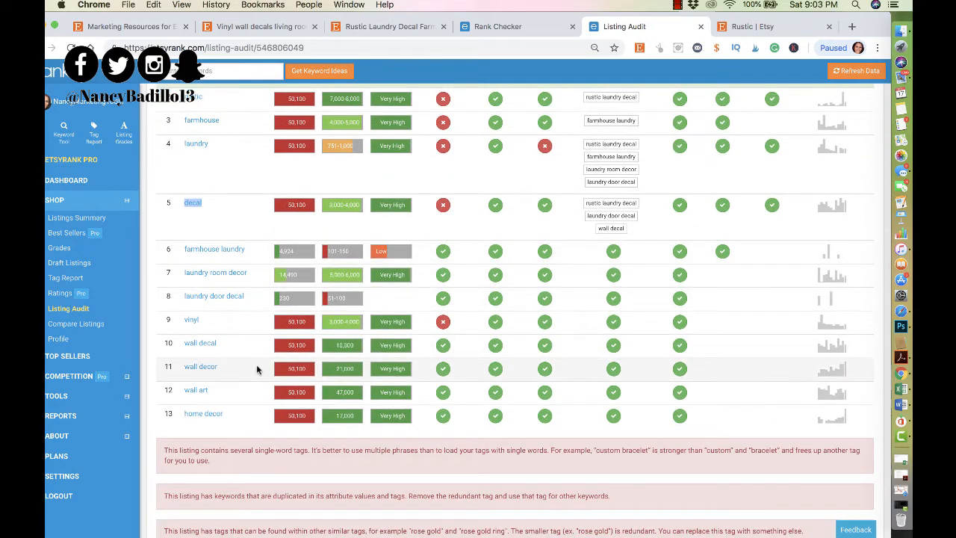
scroll(256, 368, "up", 3)
scroll(256, 369, "down", 1)
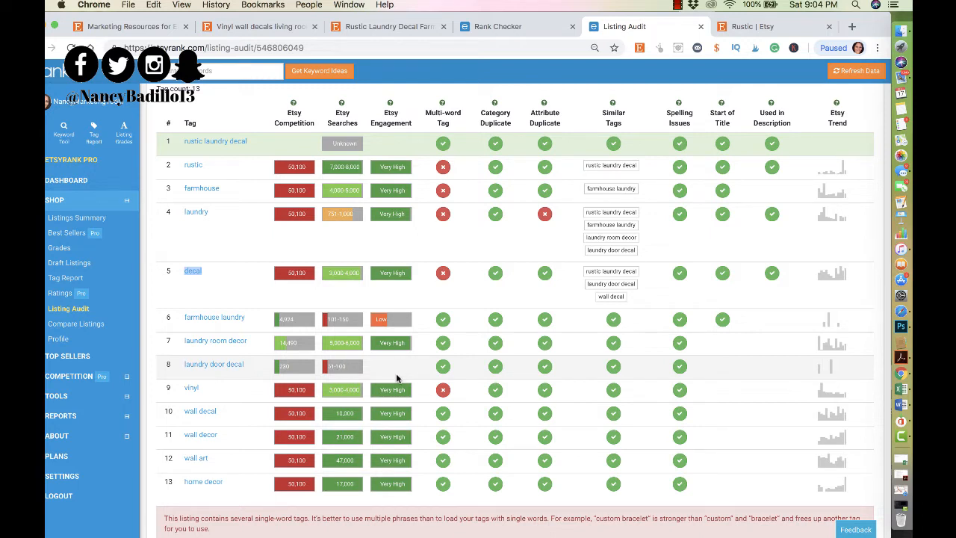
- Review the tag warnings beneath the Listing Audit's tag table and return to the start of the Tag Analysis
scroll(397, 377, "down", 5)
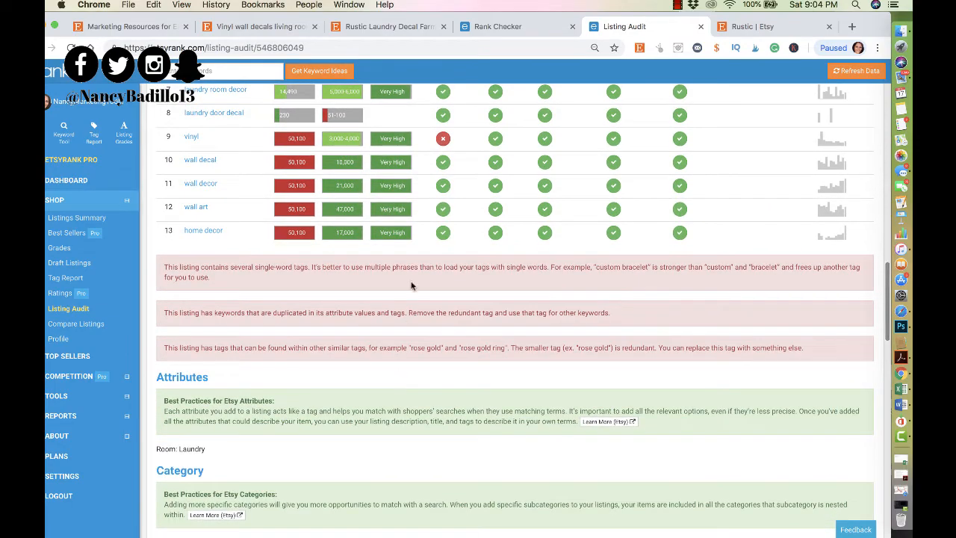
scroll(412, 282, "up", 4)
scroll(412, 282, "up", 3)
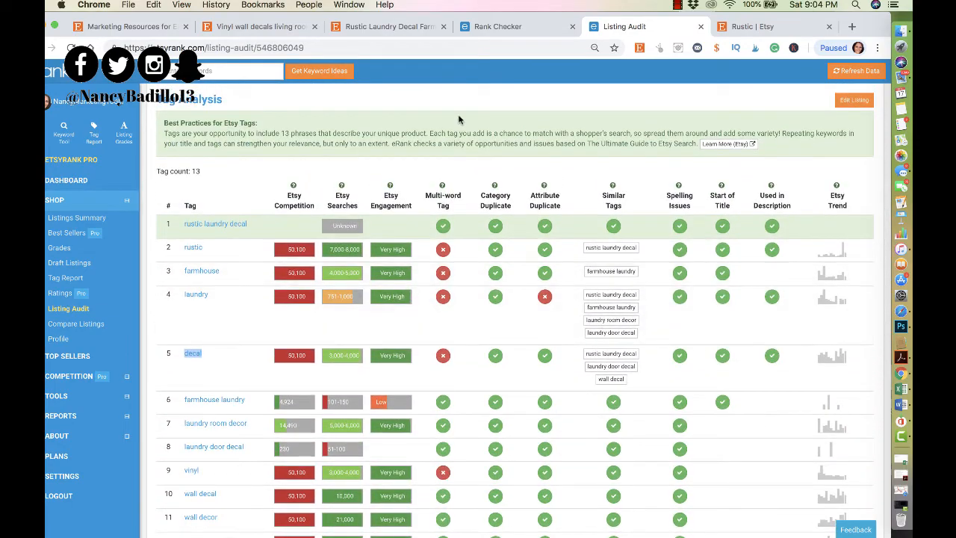
- Return to the laundry decal's Etsy listing and highlight its full title, followed by the opening phrase "Rustic Laundry Decal"
left_click(522, 35)
left_click(389, 26)
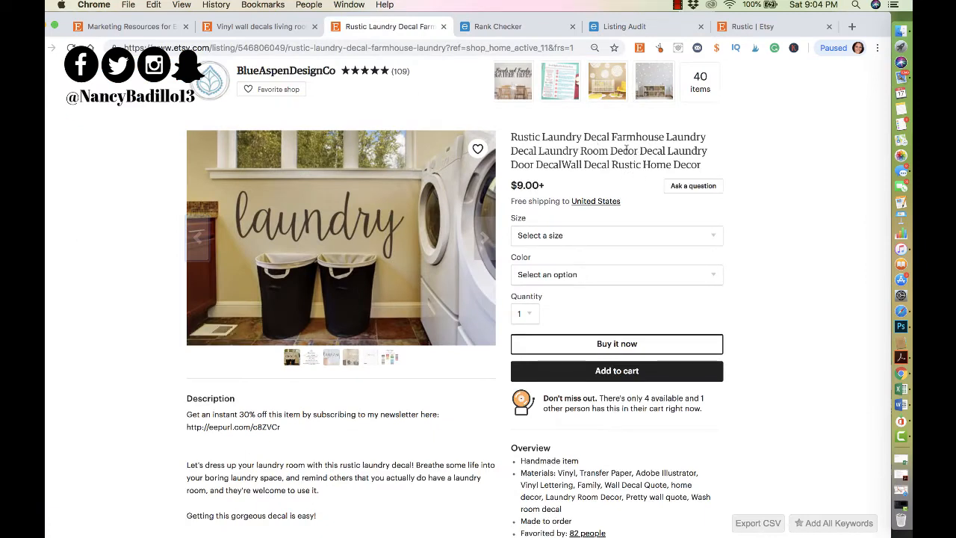
left_click_drag(701, 166, 511, 132)
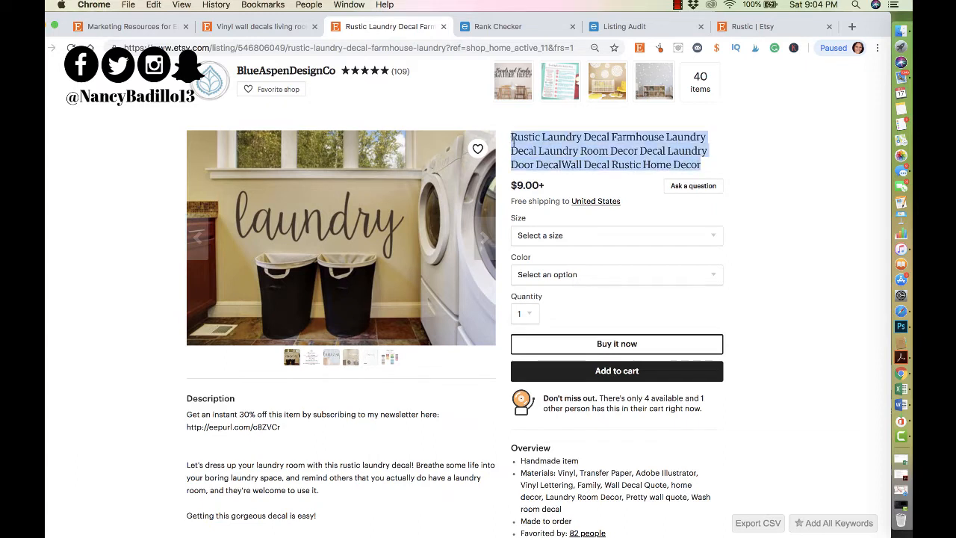
left_click(512, 139)
left_click_drag(511, 136, 611, 138)
left_click(611, 137)
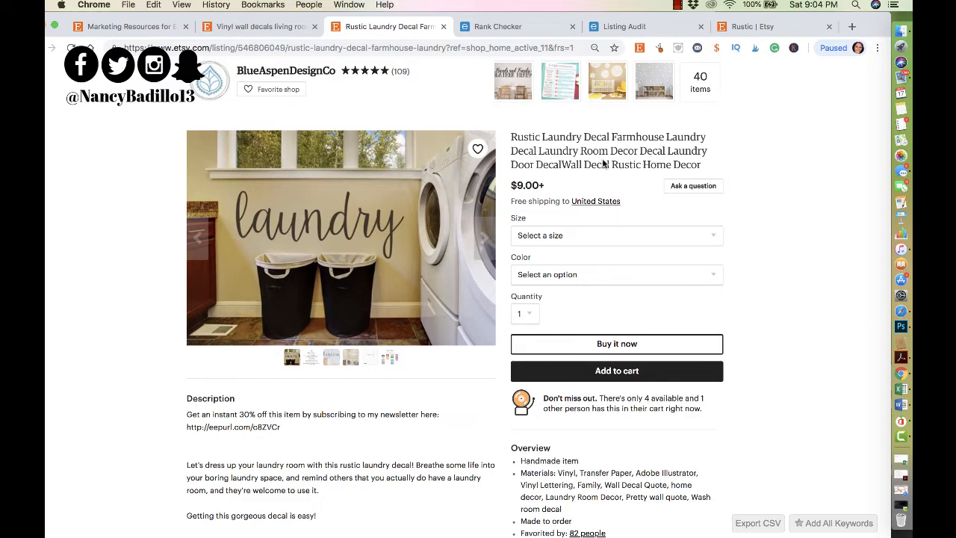
- Compare the title's phrase "Rustic Laundry Decal" with the description's opening words "Get an instant 30% off this item" by highlighting both
left_click(617, 344)
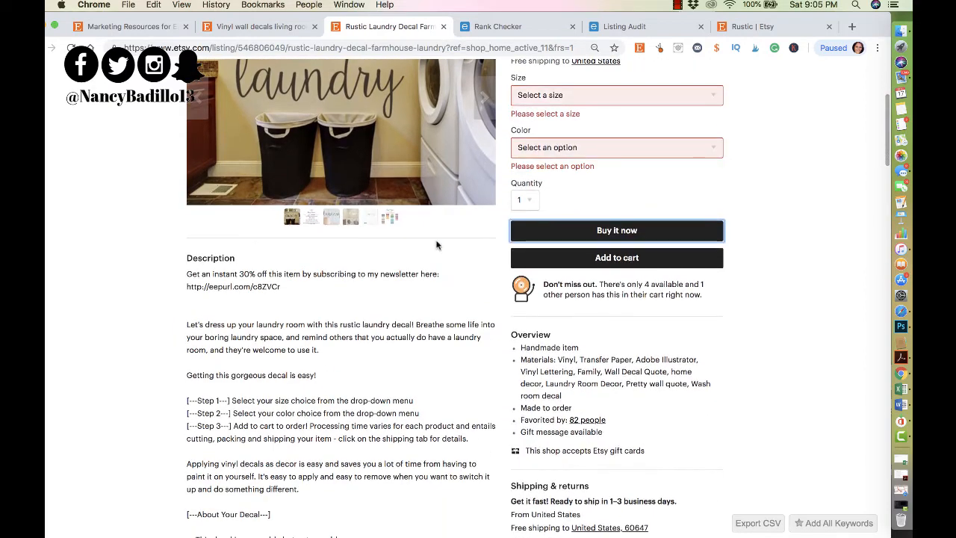
scroll(437, 246, "up", 5)
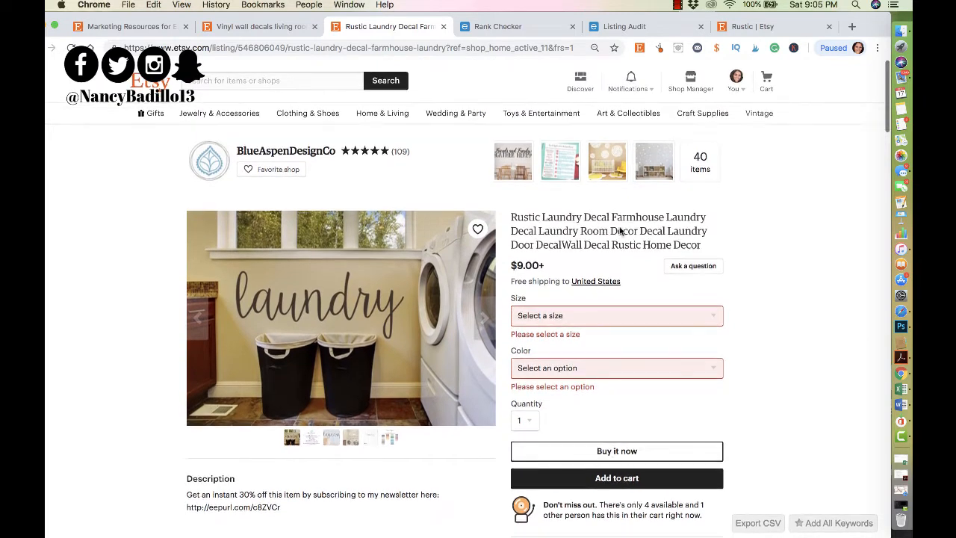
left_click_drag(612, 217, 511, 218)
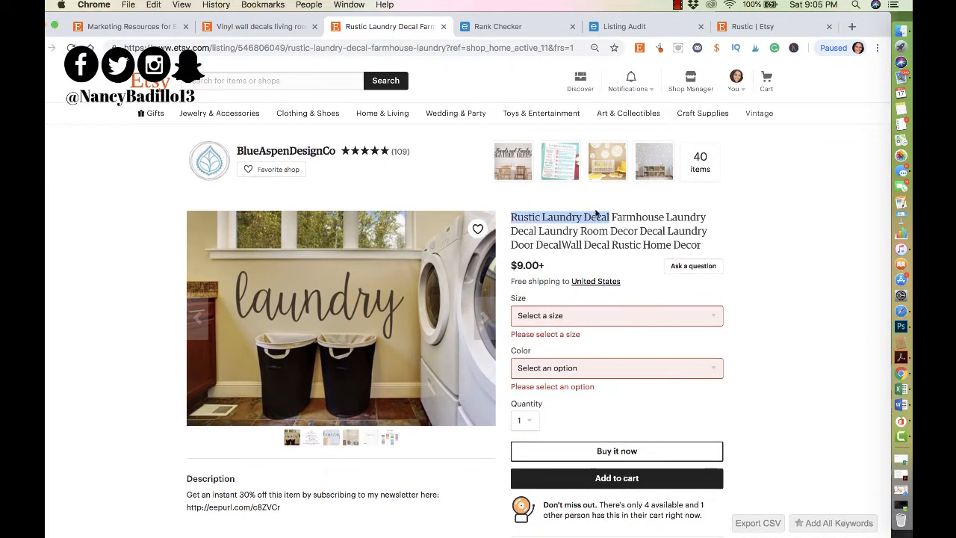
scroll(596, 215, "down", 3)
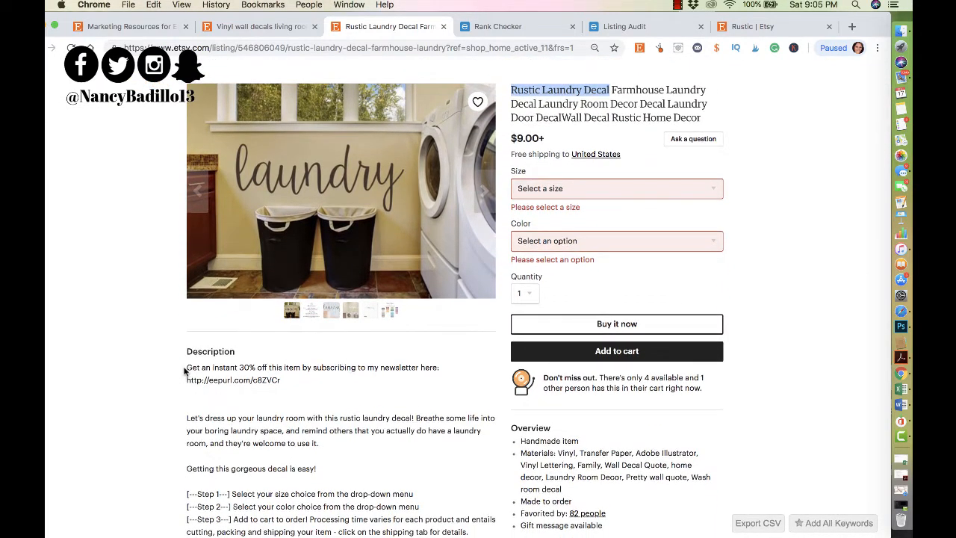
left_click_drag(185, 371, 301, 367)
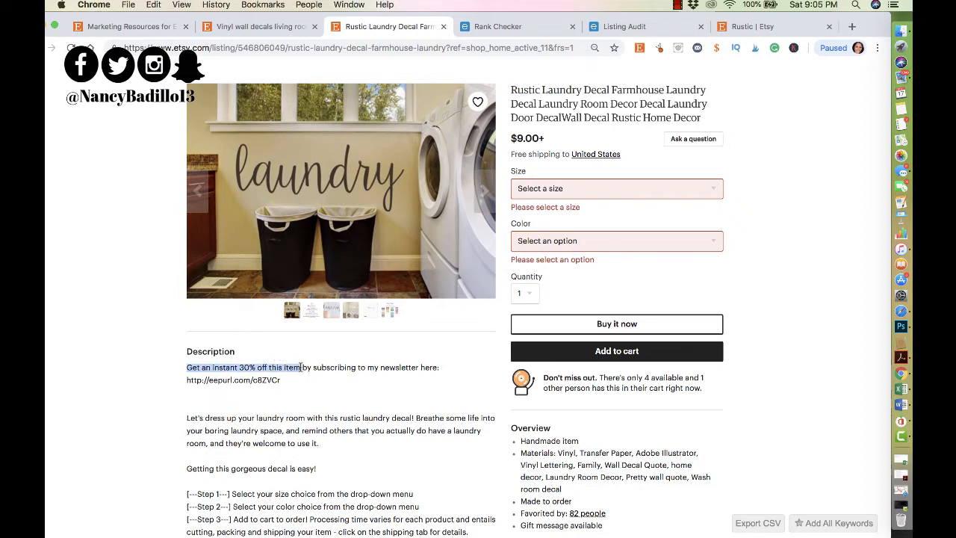
- Highlight the description paragraph beginning "Let's dress up your laundry room" and re-examine the newsletter offer above it
left_click(299, 416)
left_click_drag(333, 447, 187, 420)
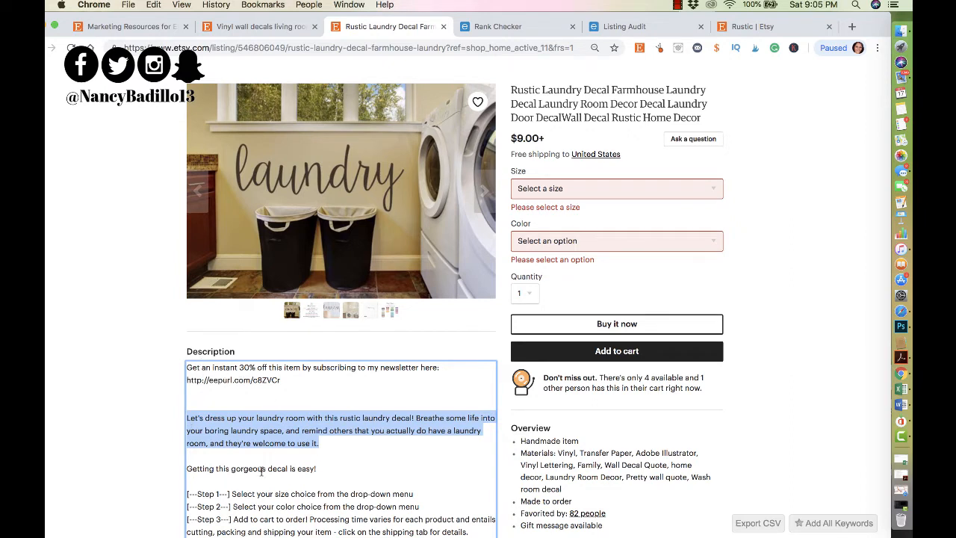
left_click(256, 379)
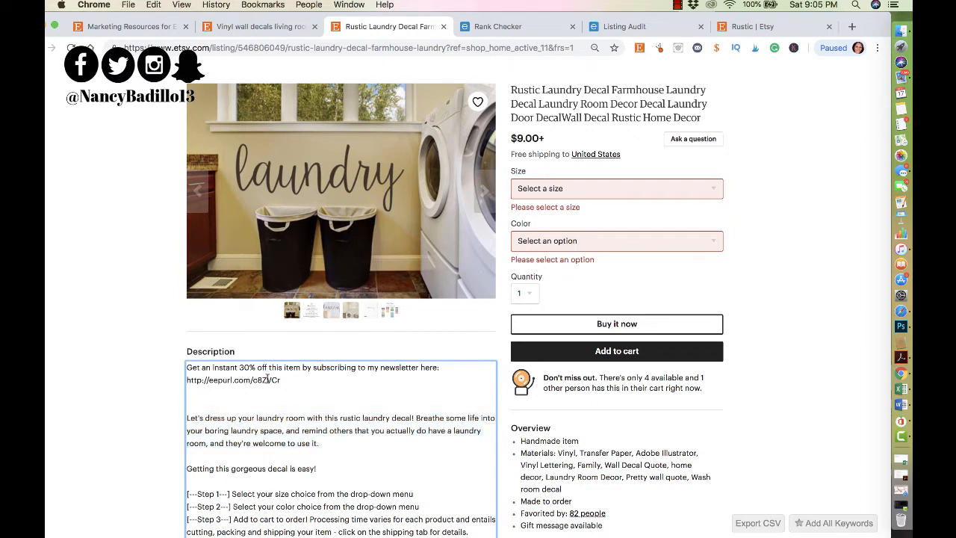
triple_click(188, 369)
left_click(186, 382)
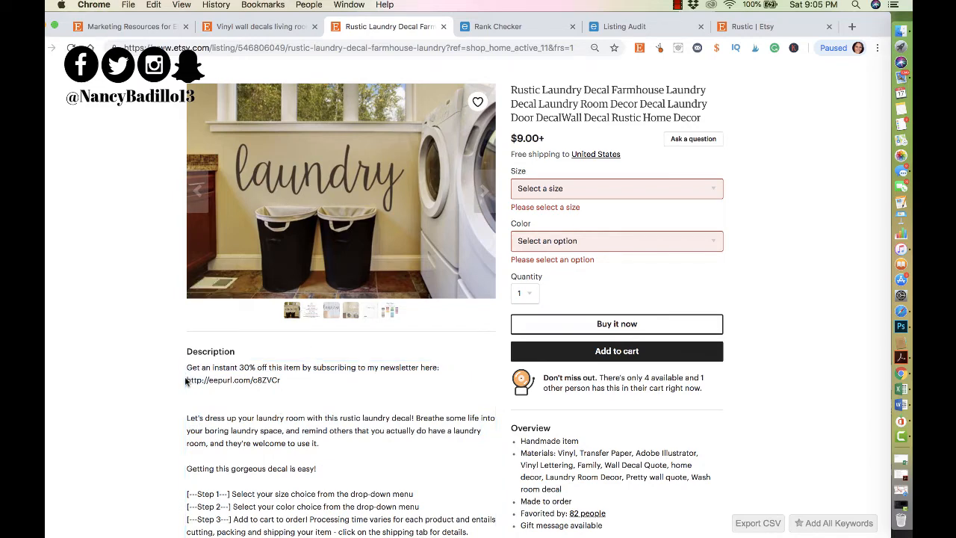
- Read through the listing description from the newsletter offer and ordering steps down to the disclaimer and installation videos
scroll(278, 452, "down", 5)
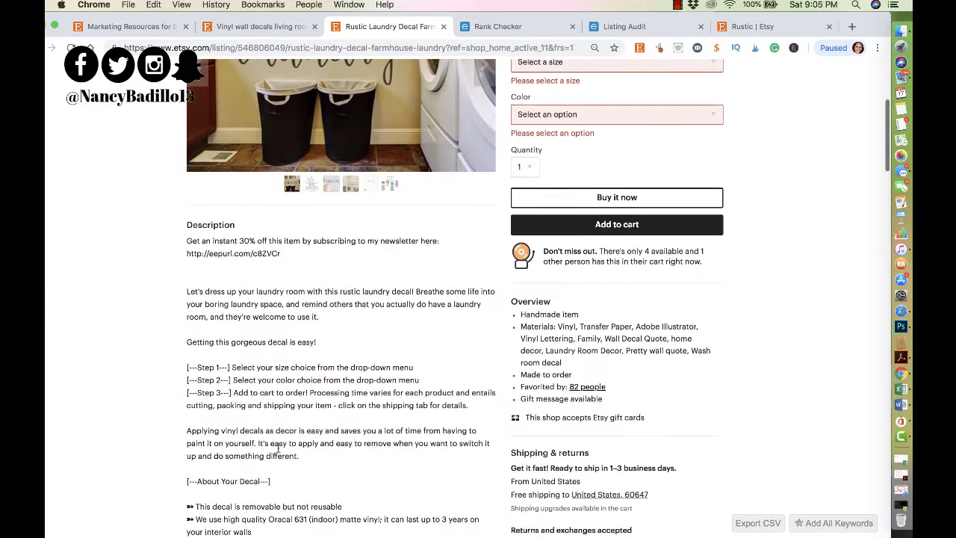
scroll(278, 452, "up", 1)
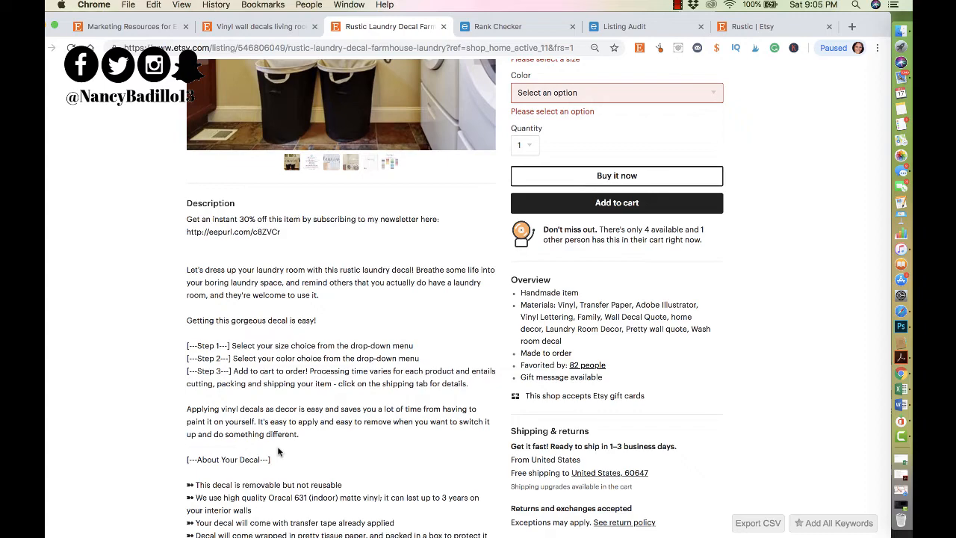
scroll(278, 451, "up", 5)
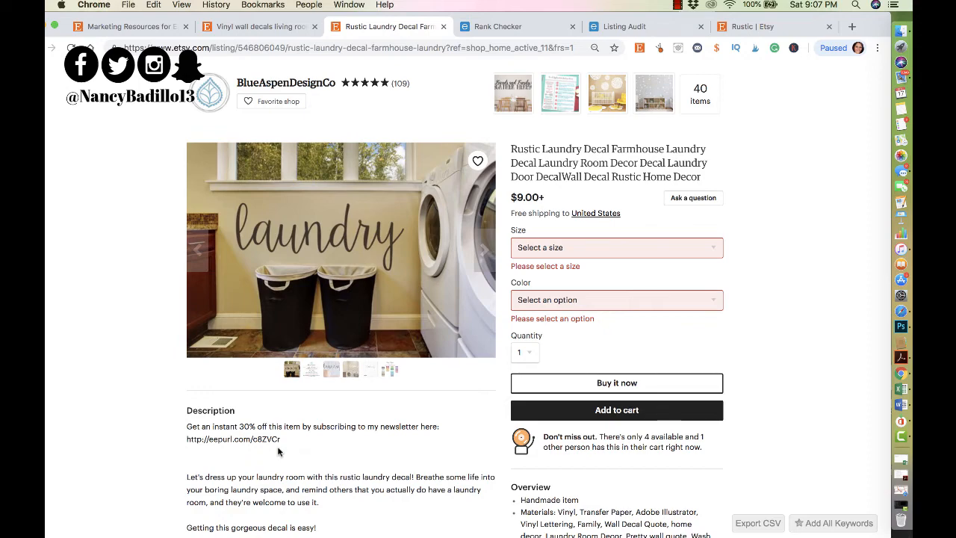
scroll(278, 451, "down", 6)
scroll(263, 523, "down", 3)
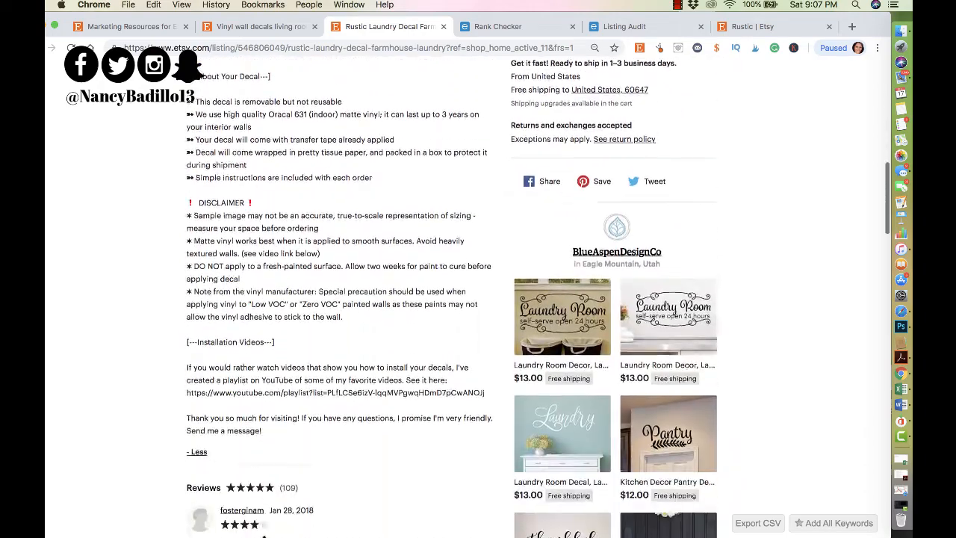
scroll(273, 473, "up", 3)
scroll(274, 474, "up", 2)
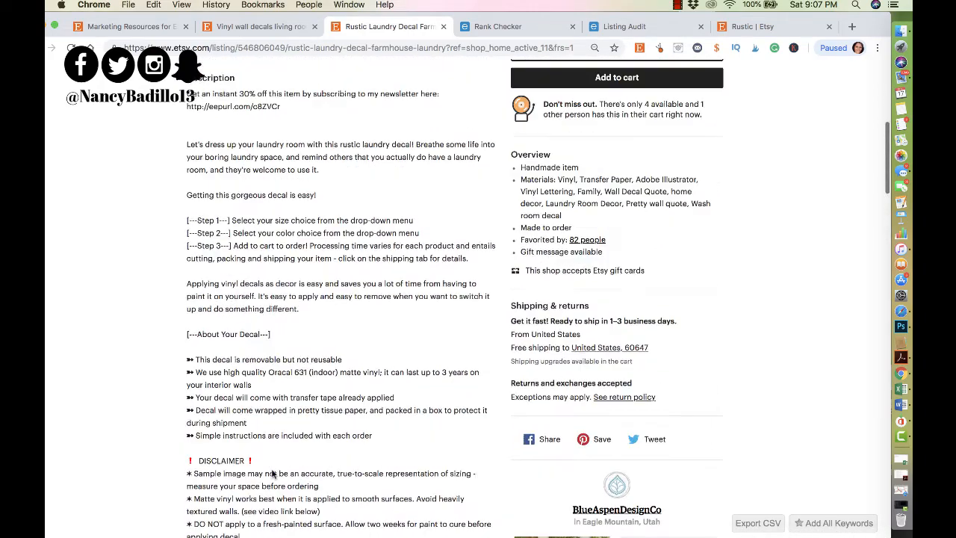
- Highlight the description's section headings: "Getting this gorgeous decal is easy!", "About Your Decal", "Installation Videos" and "DISCLAIMER"
left_click_drag(336, 217, 199, 211)
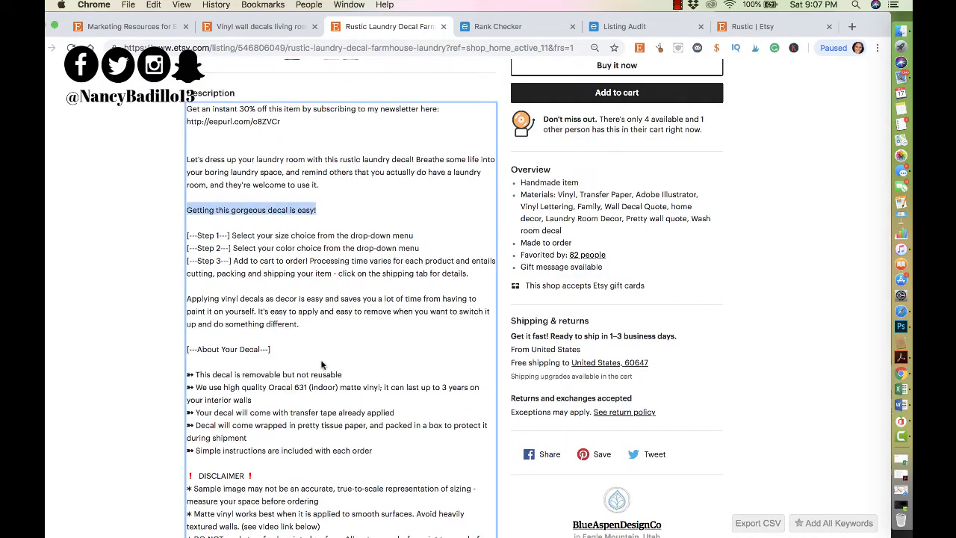
left_click_drag(321, 364, 183, 353)
scroll(183, 353, "down", 5)
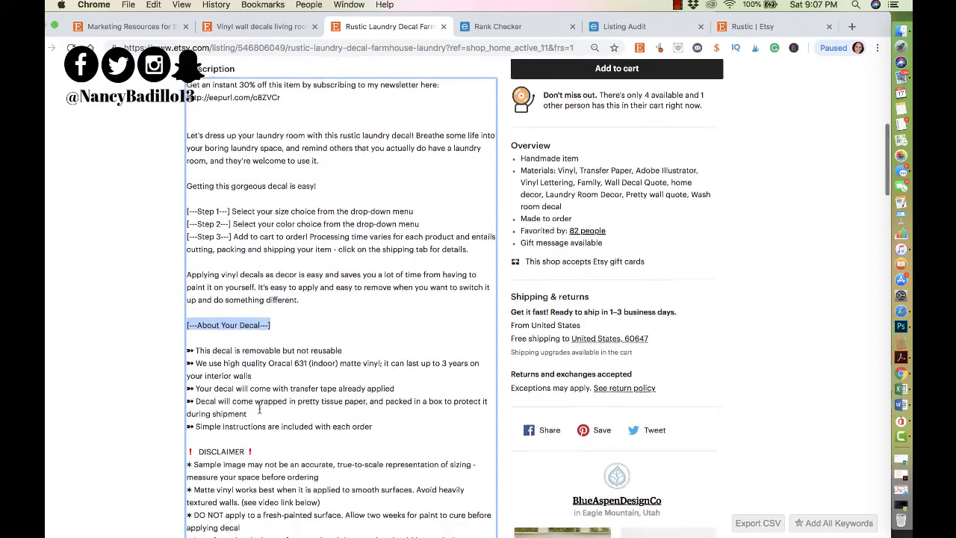
left_click_drag(275, 387, 197, 385)
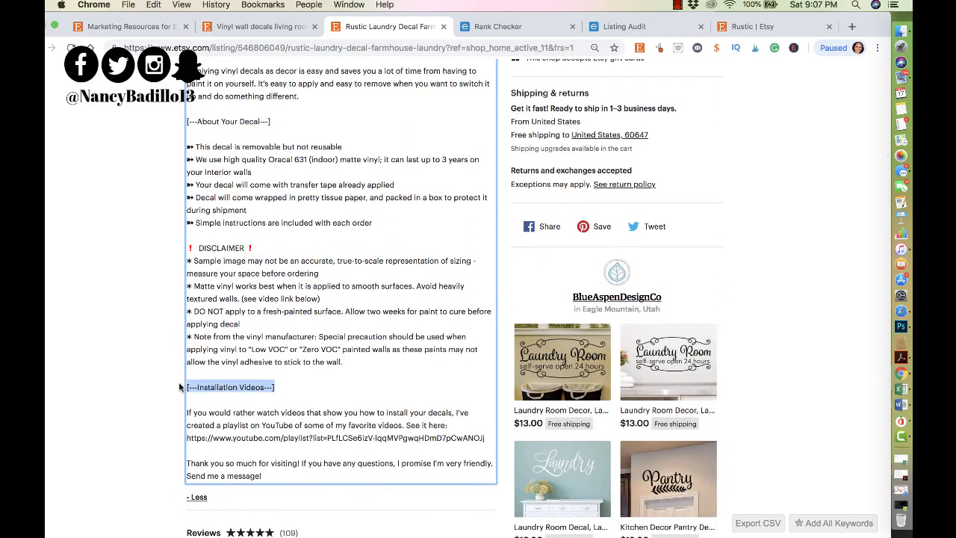
left_click(276, 354)
scroll(276, 354, "up", 2)
left_click_drag(257, 323, 181, 323)
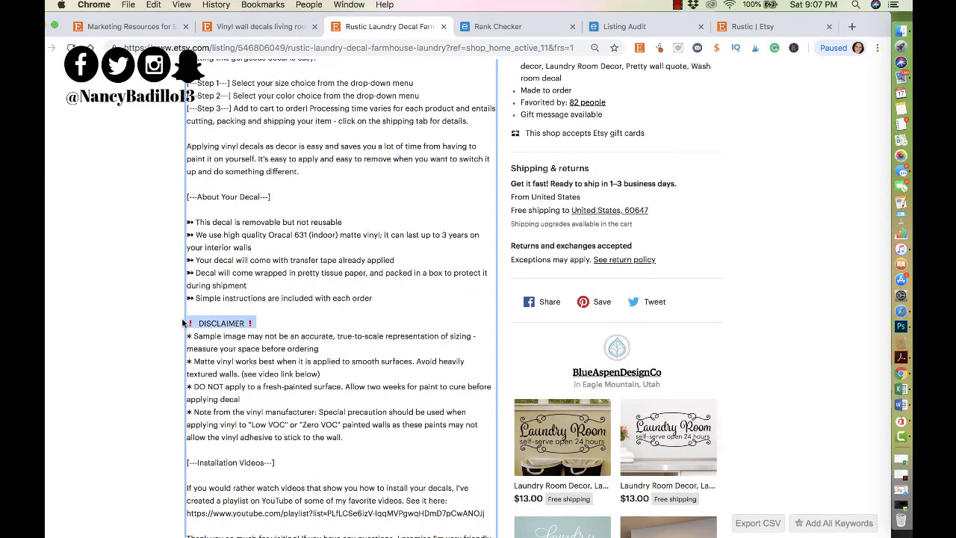
scroll(181, 323, "up", 3)
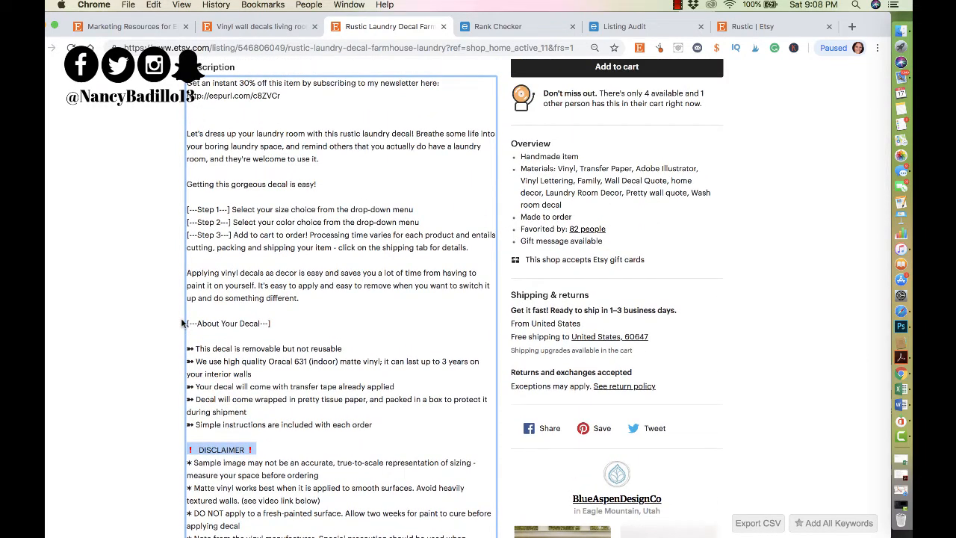
- Highlight the arrow bullets in the "About Your Decal" list and review the ordering steps above it
scroll(287, 273, "down", 5)
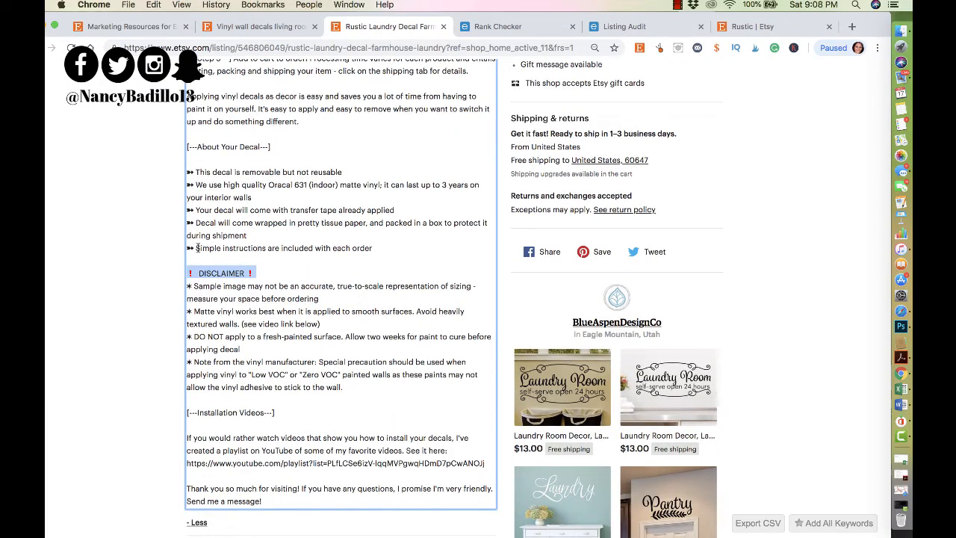
left_click_drag(195, 249, 182, 252)
left_click_drag(196, 210, 181, 213)
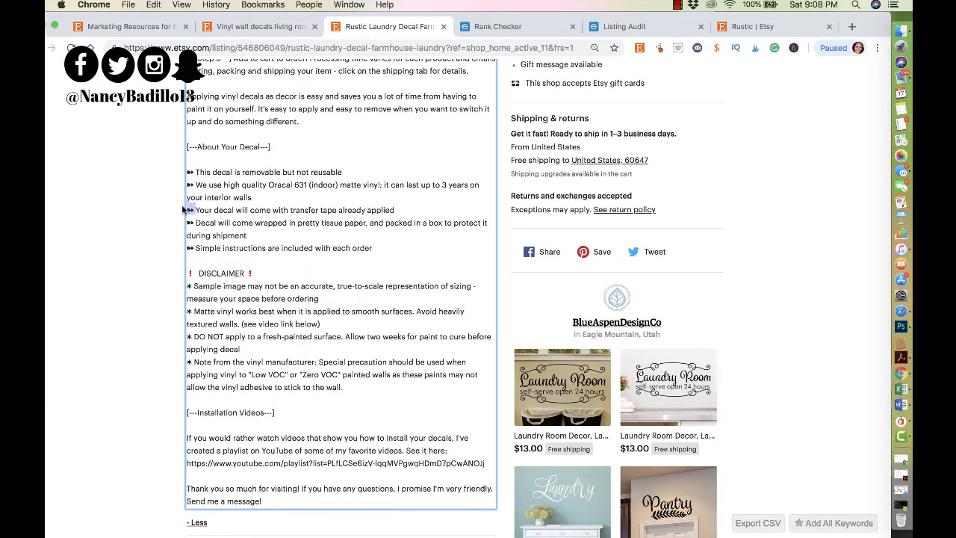
left_click_drag(196, 172, 182, 175)
scroll(230, 170, "up", 1)
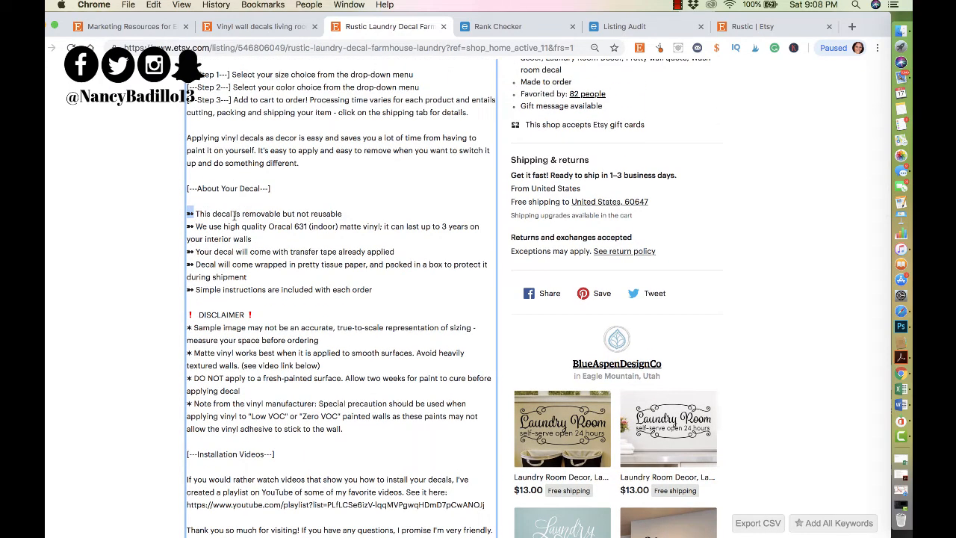
scroll(299, 228, "up", 2)
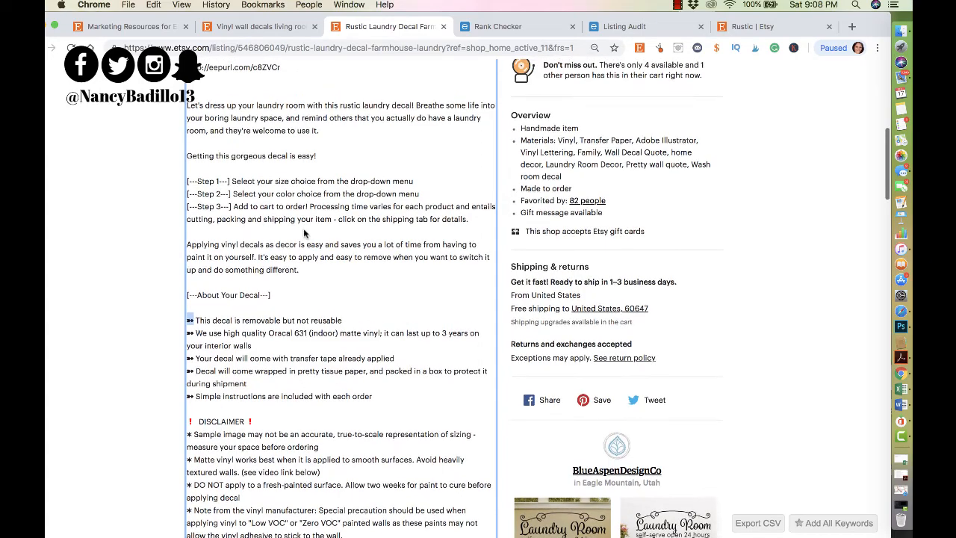
- Re-examine the description's layout and length, from the ordering steps through the installation videos and closing message to the reviews
scroll(305, 234, "down", 3)
scroll(304, 233, "down", 5)
scroll(304, 234, "up", 2)
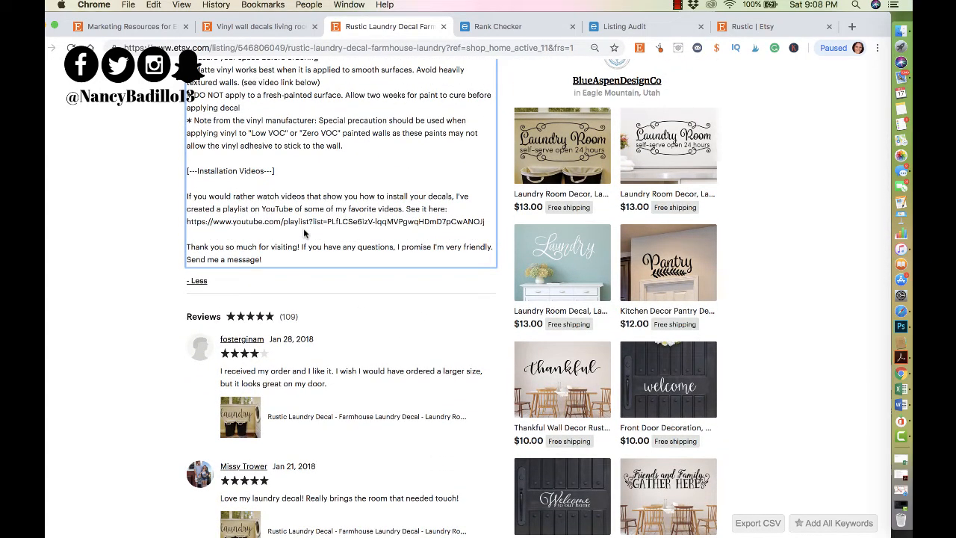
scroll(304, 233, "up", 5)
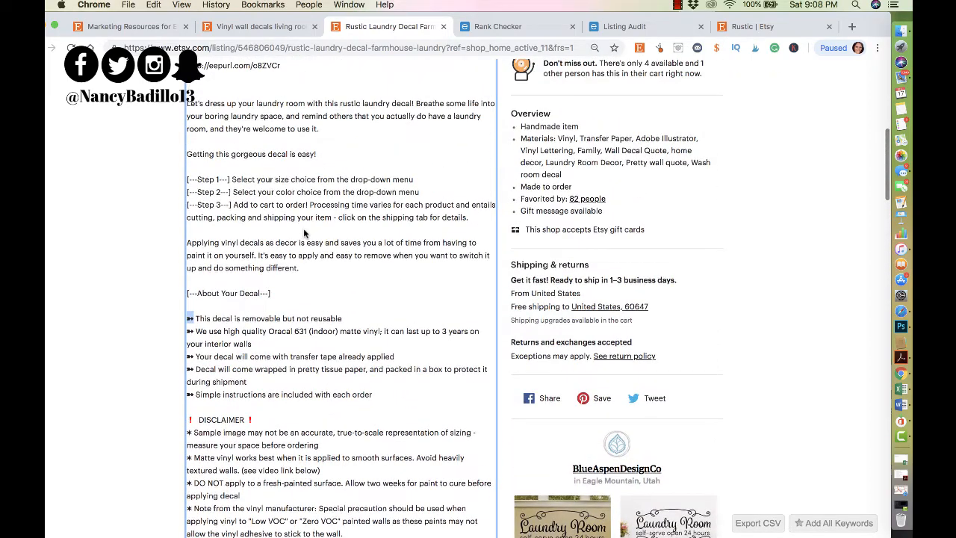
scroll(304, 234, "down", 2)
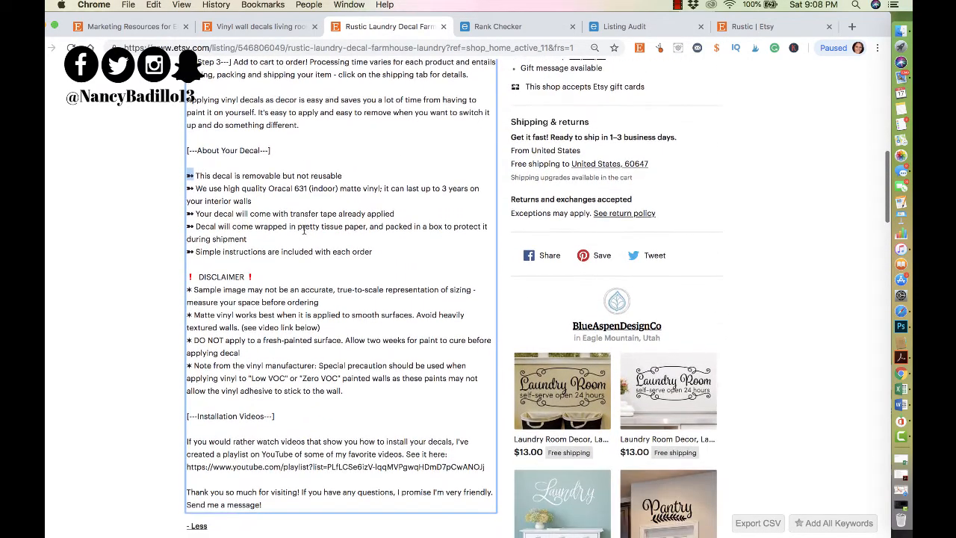
scroll(304, 234, "down", 2)
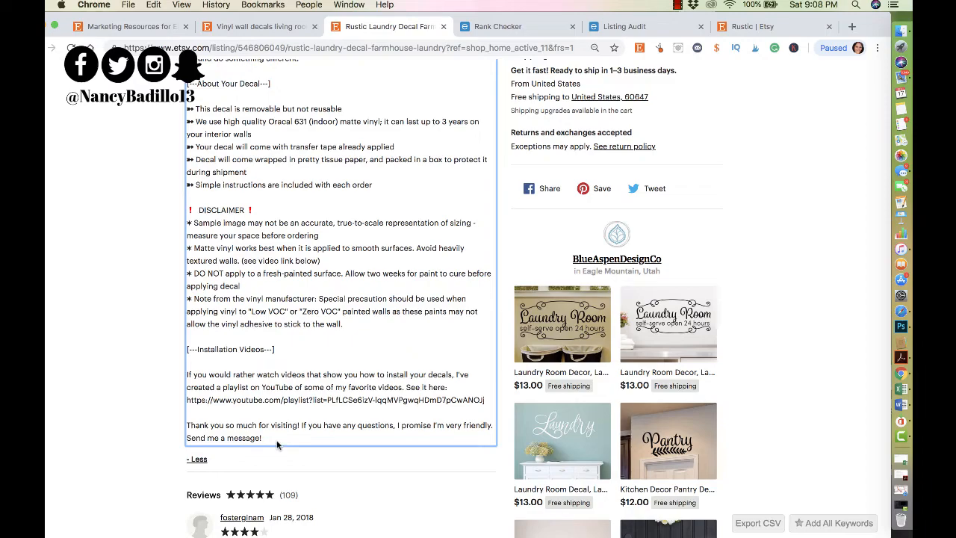
scroll(278, 441, "up", 9)
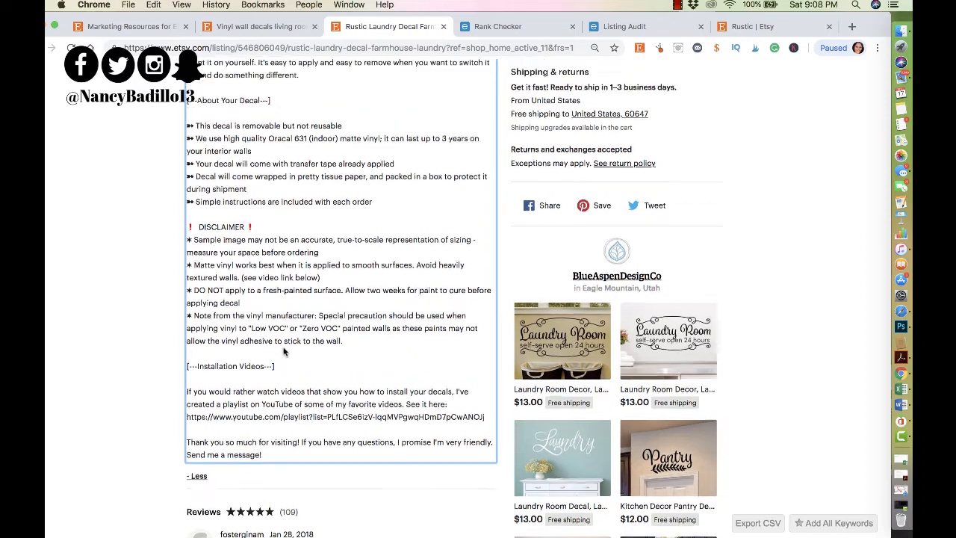
scroll(284, 352, "down", 11)
scroll(284, 351, "down", 2)
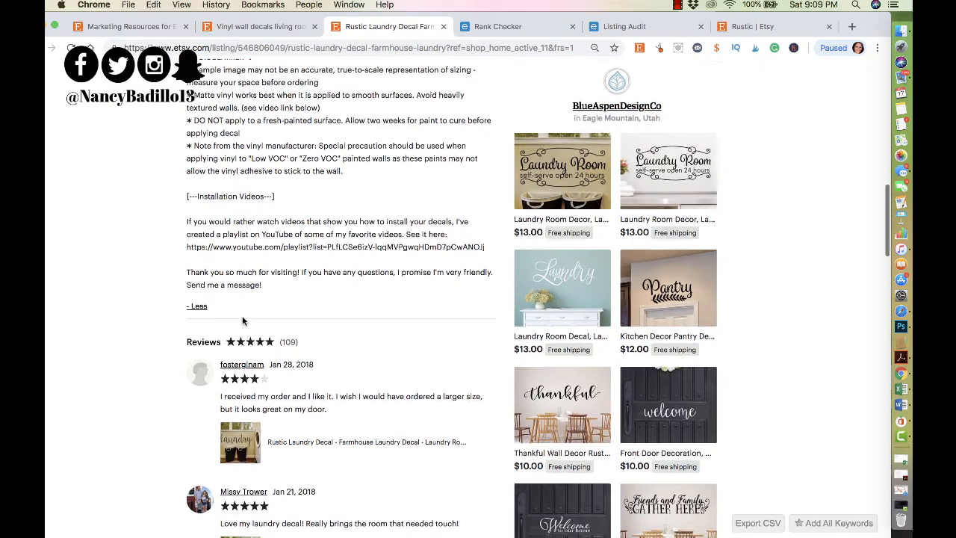
- Open the BlueAspenDesignCo shop page from the listing's shop name
scroll(242, 322, "up", 15)
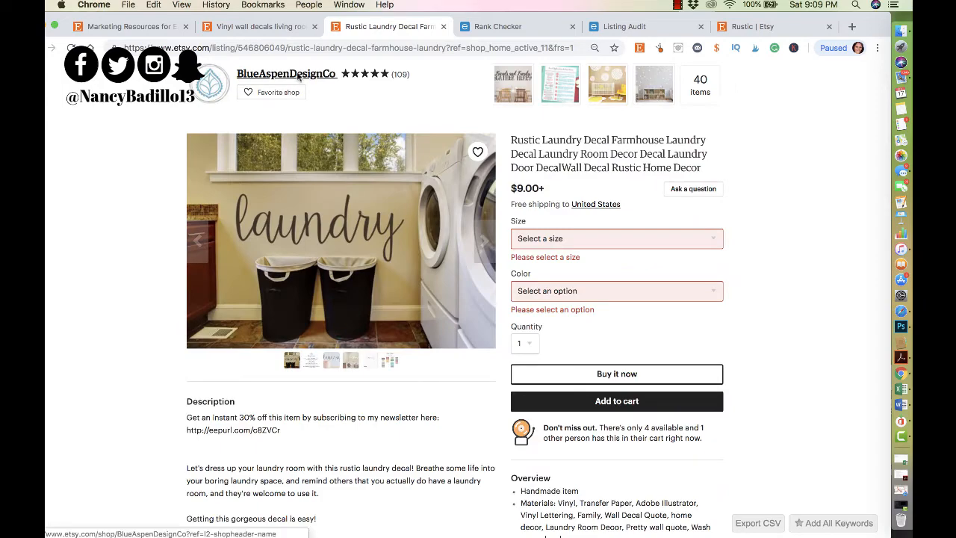
left_click(295, 75)
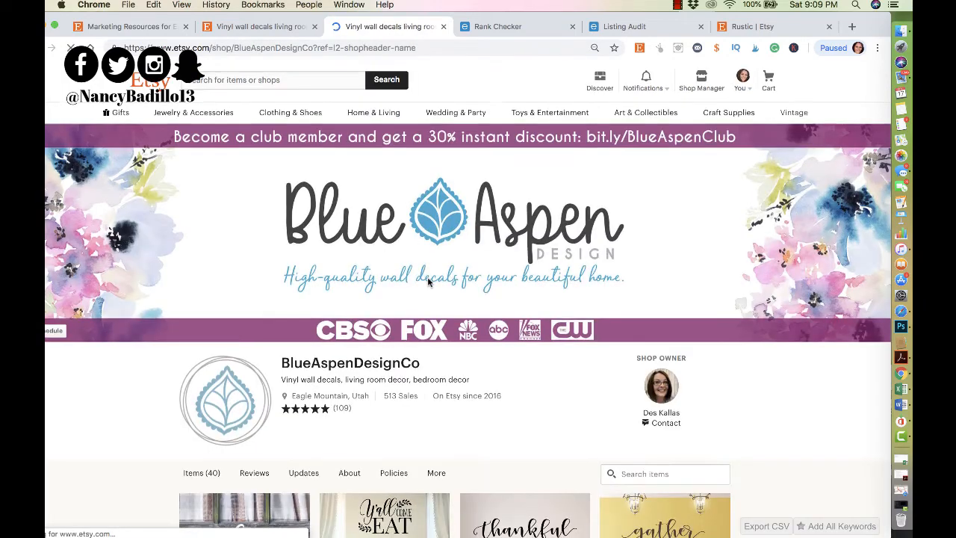
- Examine the shop page's banner, including its club discount line, tagline and media logos, along with the shop header and featured items
scroll(428, 281, "down", 2)
scroll(428, 281, "down", 1)
scroll(429, 280, "down", 1)
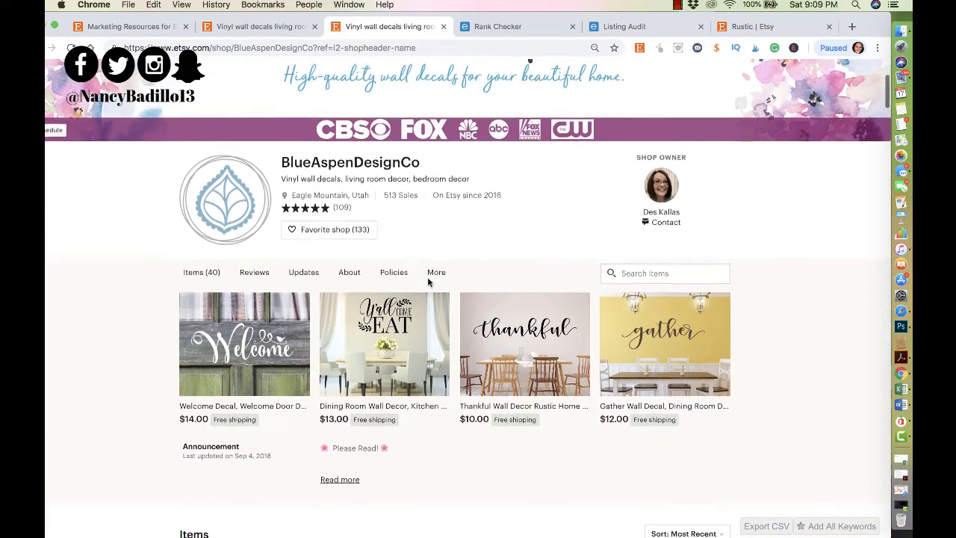
scroll(428, 281, "up", 3)
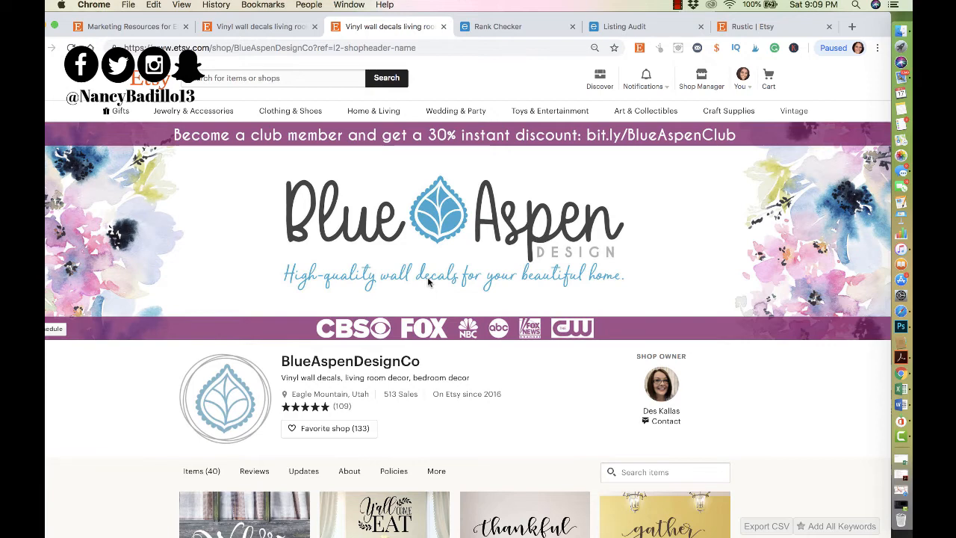
scroll(432, 336, "down", 2)
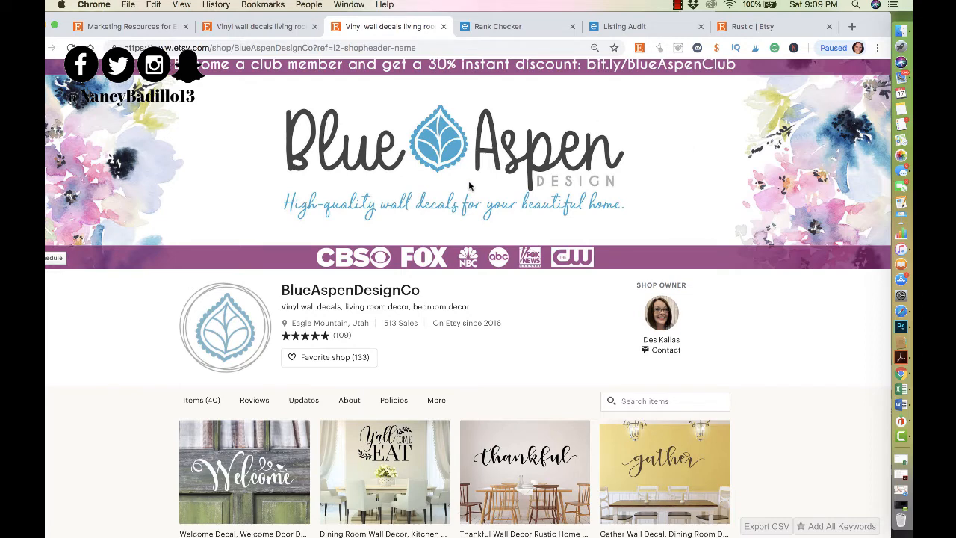
scroll(469, 186, "up", 1)
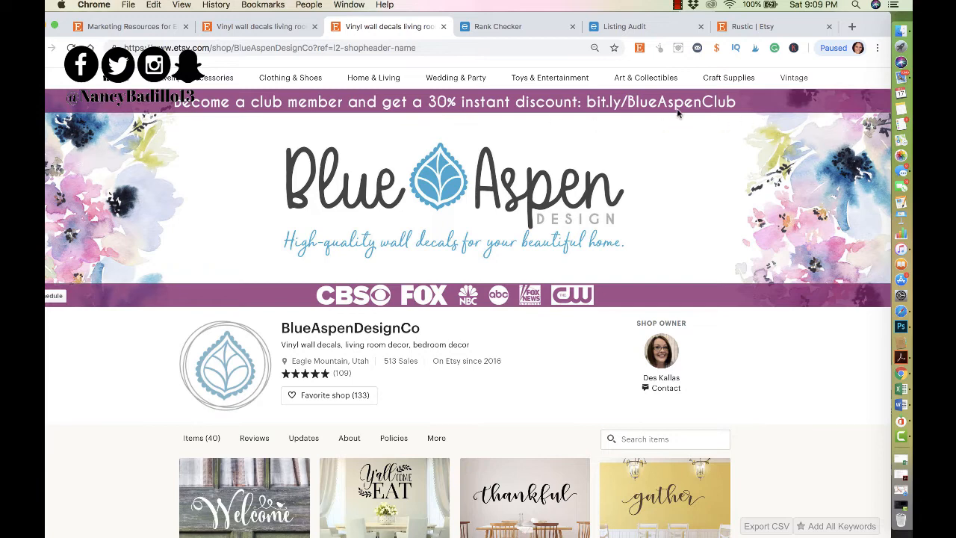
scroll(678, 112, "down", 1)
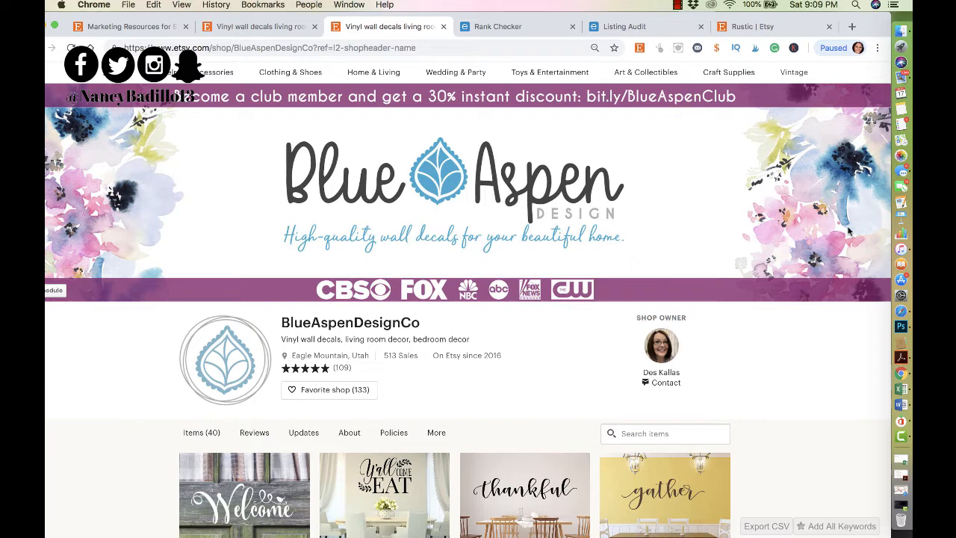
- Highlight the shop's tagline "Vinyl wall decals, living room decor, bedroom decor", followed by the shop's location line
scroll(849, 228, "down", 3)
scroll(847, 228, "up", 1)
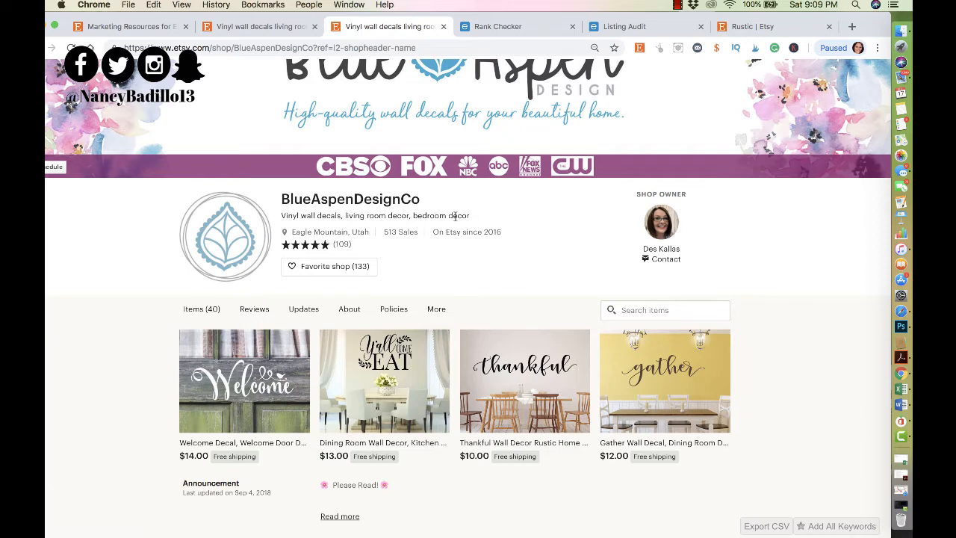
left_click_drag(471, 216, 281, 216)
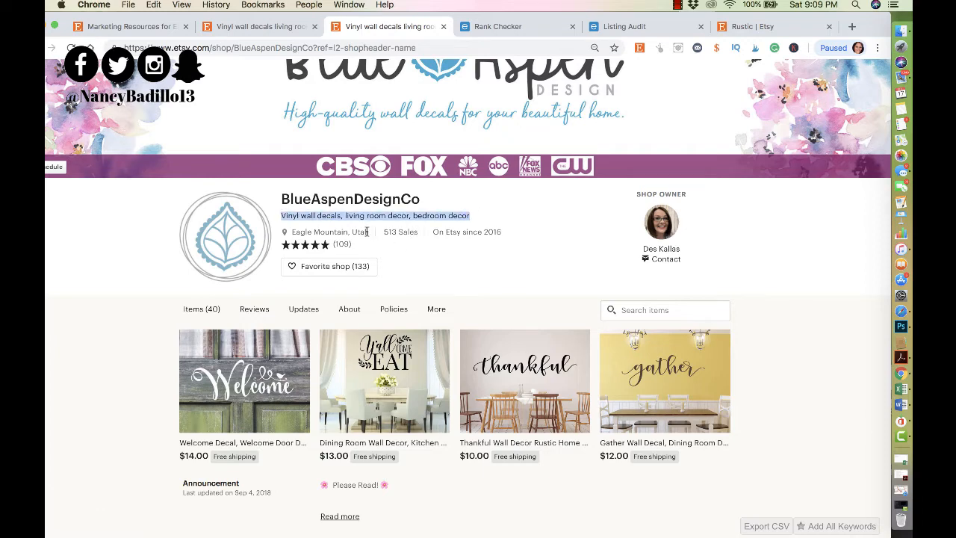
left_click_drag(369, 233, 277, 241)
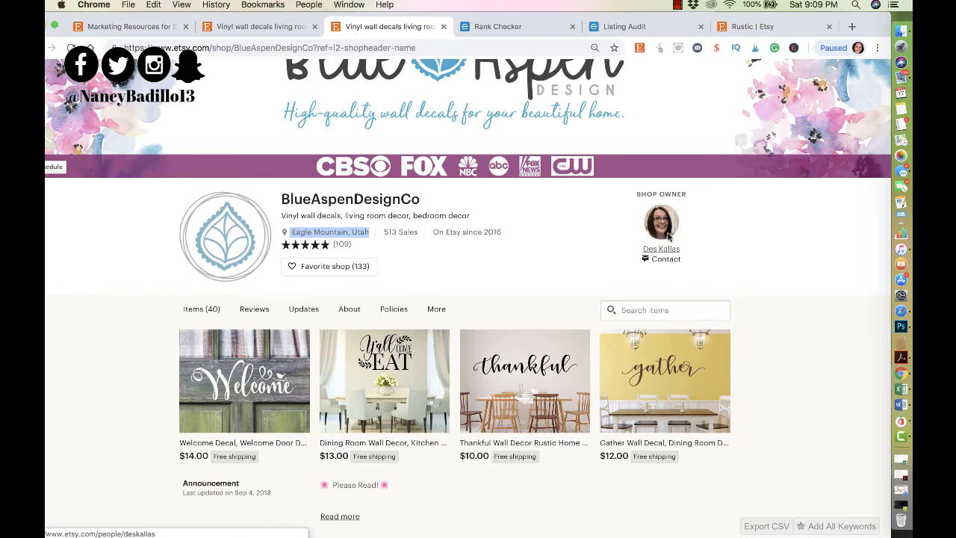
- Look over the featured items and shop owner details, and open the shop's About section
scroll(634, 310, "down", 5)
scroll(633, 310, "up", 4)
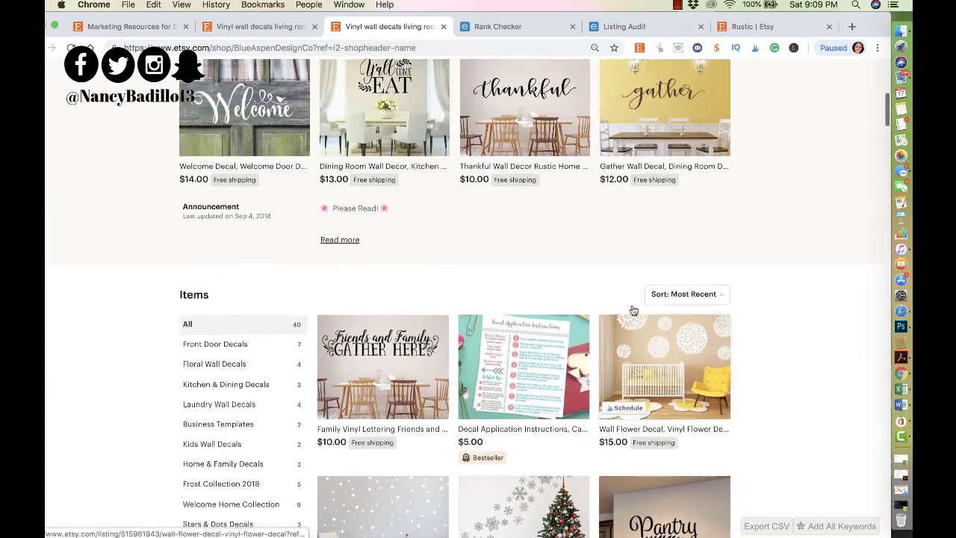
scroll(633, 310, "up", 1)
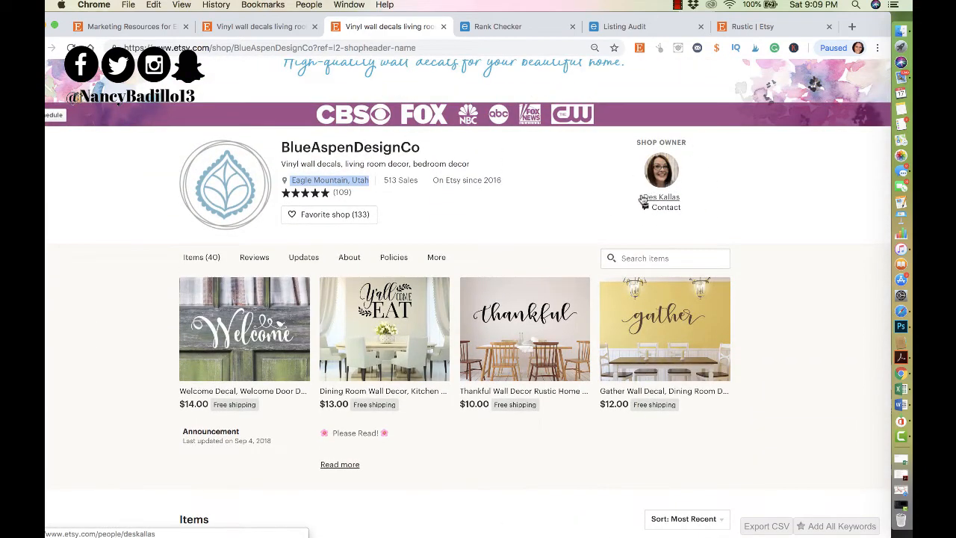
scroll(363, 263, "down", 2)
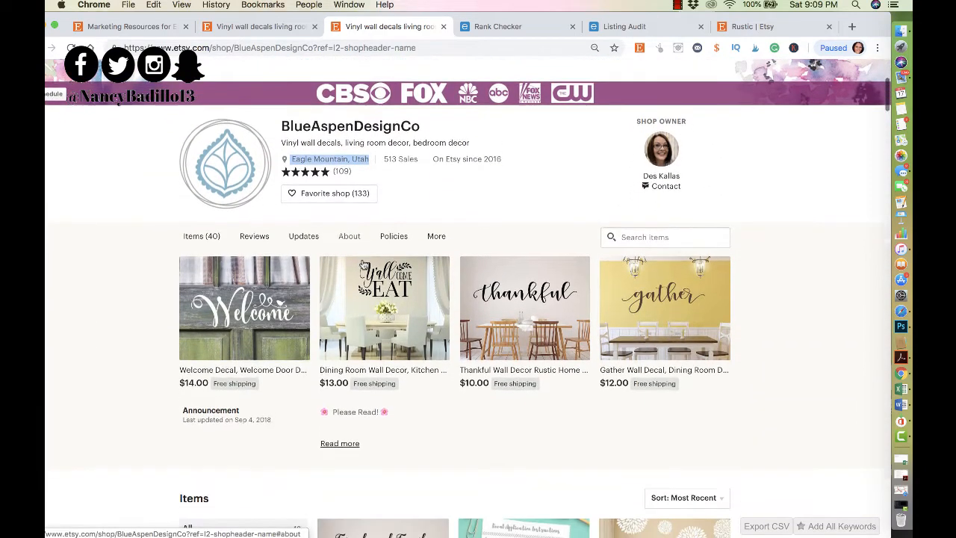
left_click(350, 234)
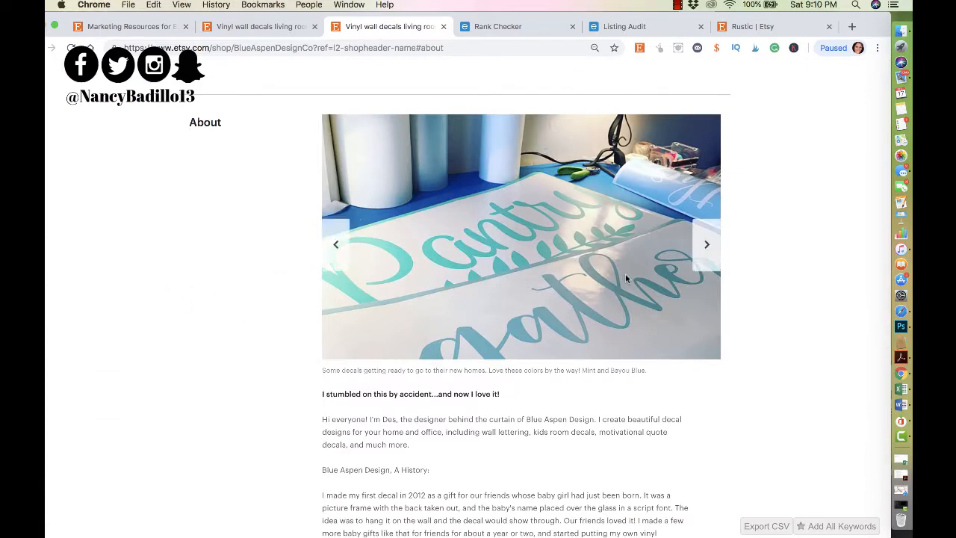
- Browse through the About section's photo carousel, viewing the packaging, decal-making and finished decal pictures with their captions
left_click(712, 258)
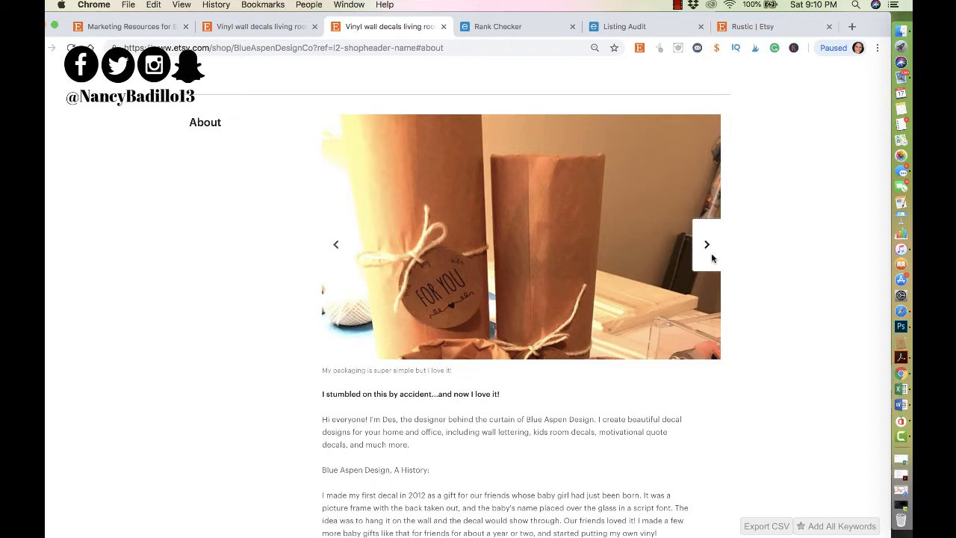
left_click(712, 258)
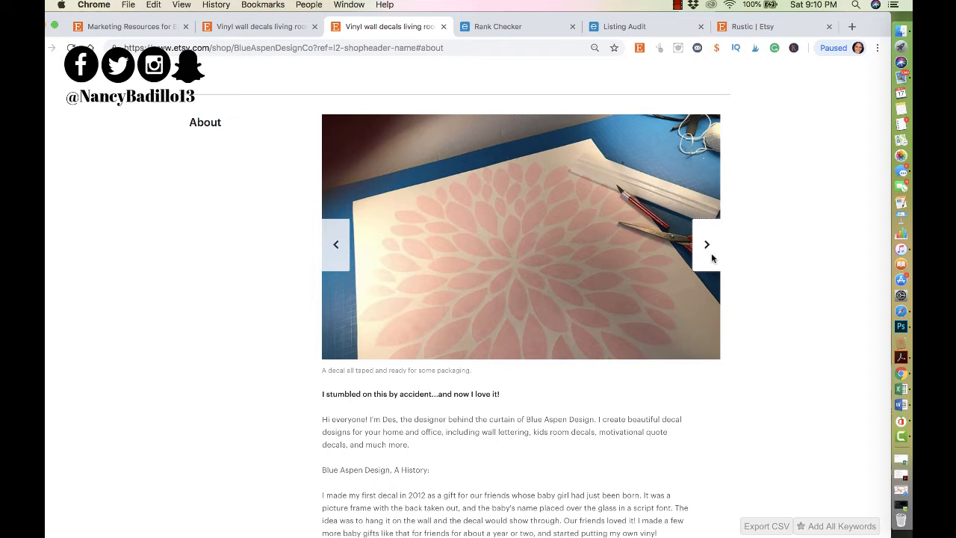
left_click(707, 246)
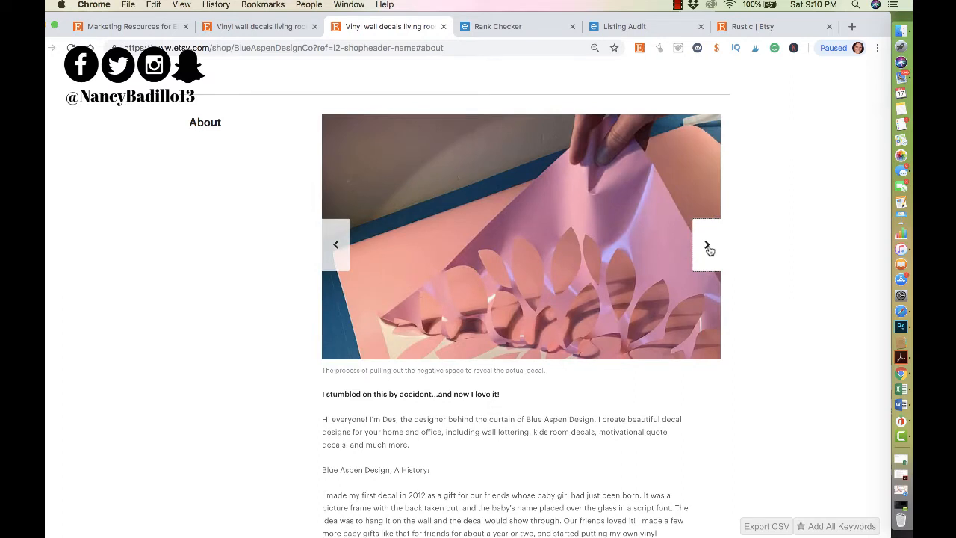
left_click(707, 246)
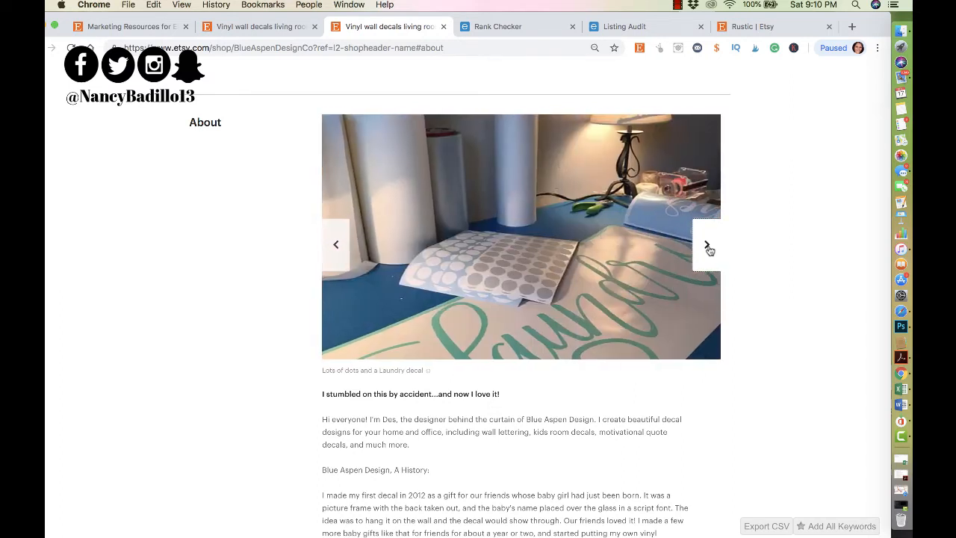
left_click(706, 246)
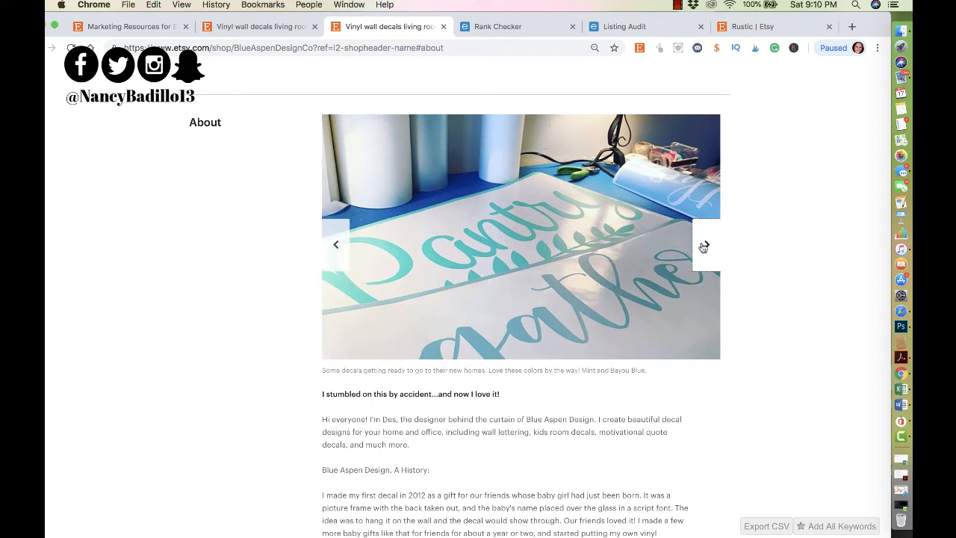
left_click(703, 246)
left_click(703, 245)
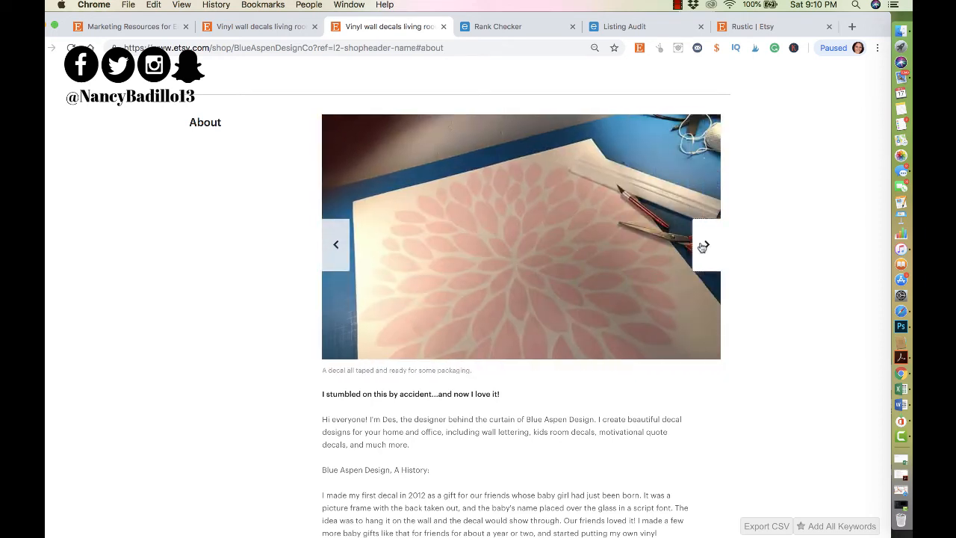
left_click(703, 246)
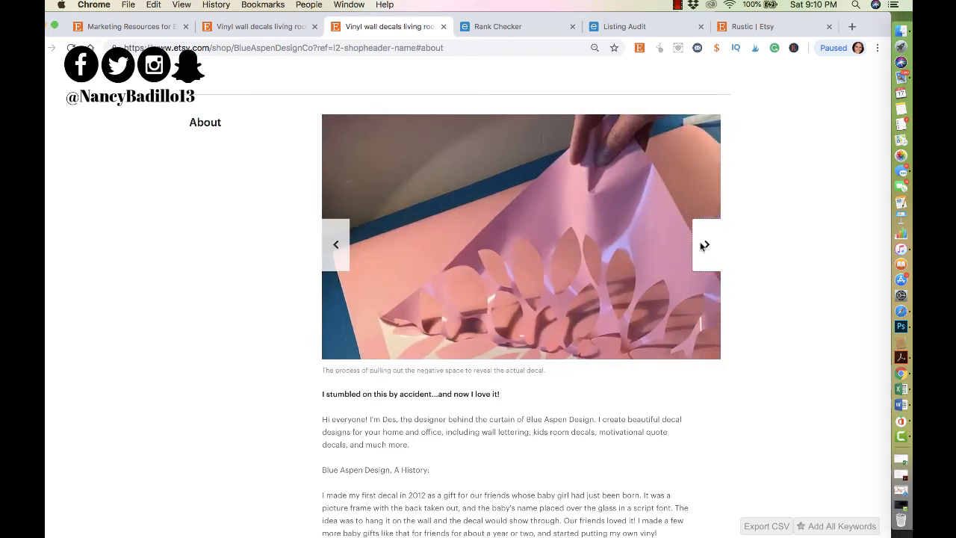
- Expand the full shop story beneath the About section's photos
scroll(703, 245, "down", 5)
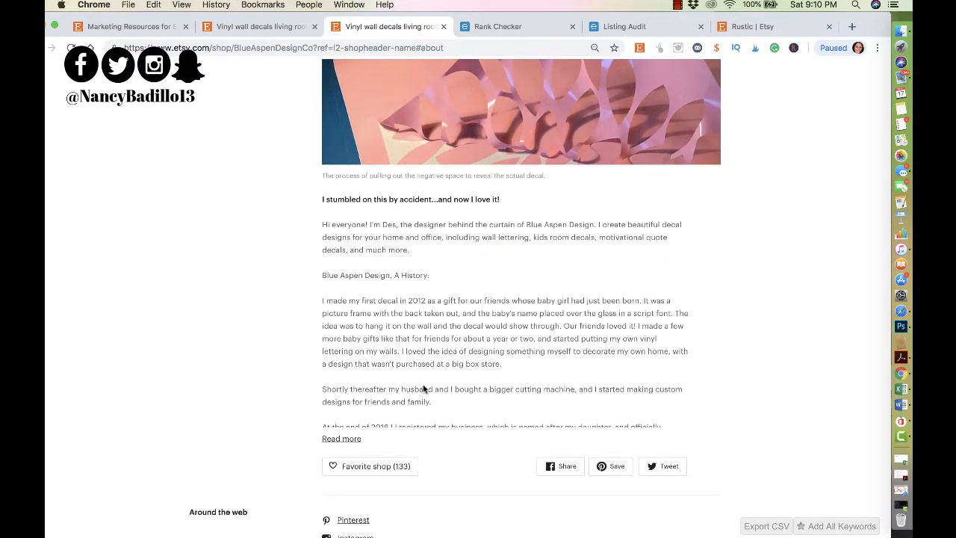
left_click(342, 439)
scroll(467, 370, "up", 5)
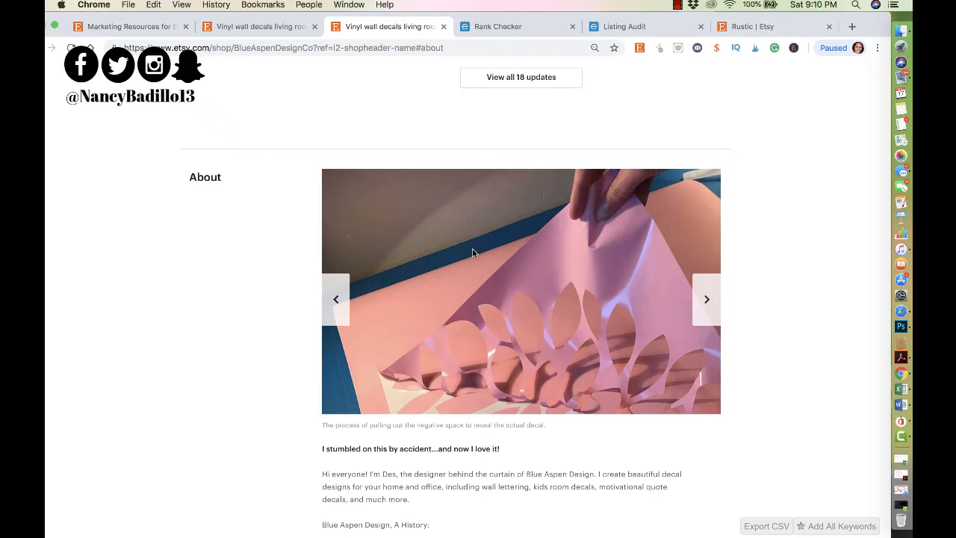
- Review the shop's Updates posts and item listings, back up to the featured items and shop header
scroll(473, 253, "up", 10)
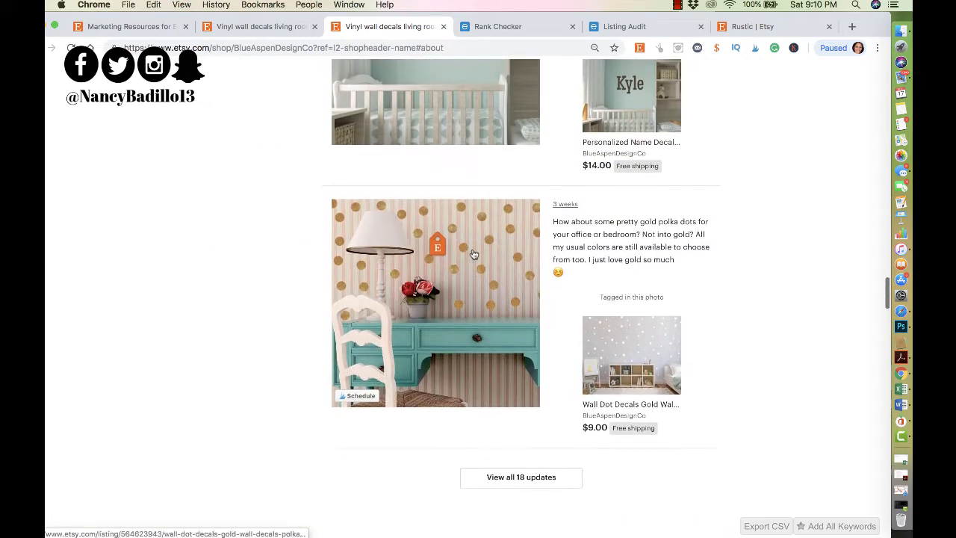
scroll(374, 299, "up", 5)
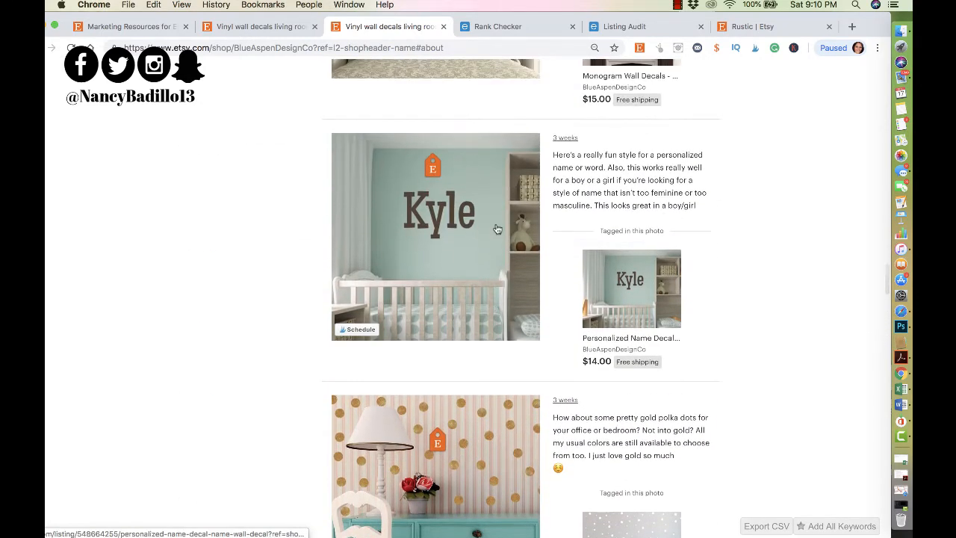
scroll(498, 223, "up", 5)
scroll(439, 238, "up", 4)
scroll(441, 239, "down", 4)
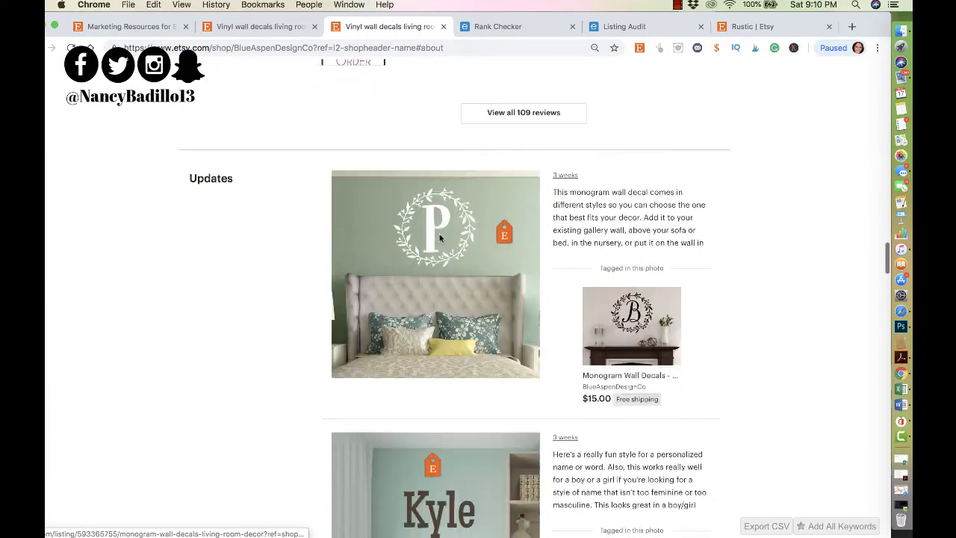
scroll(440, 238, "up", 20)
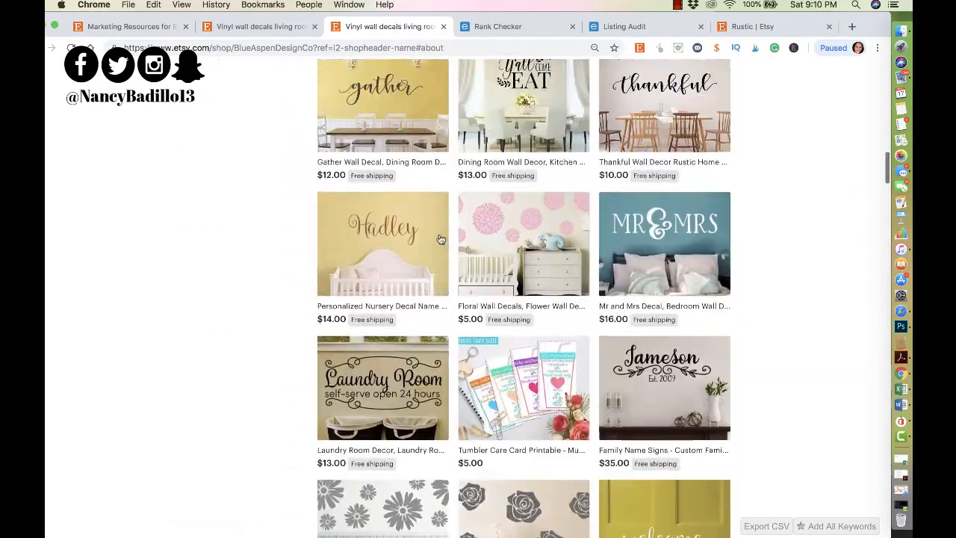
scroll(440, 239, "up", 15)
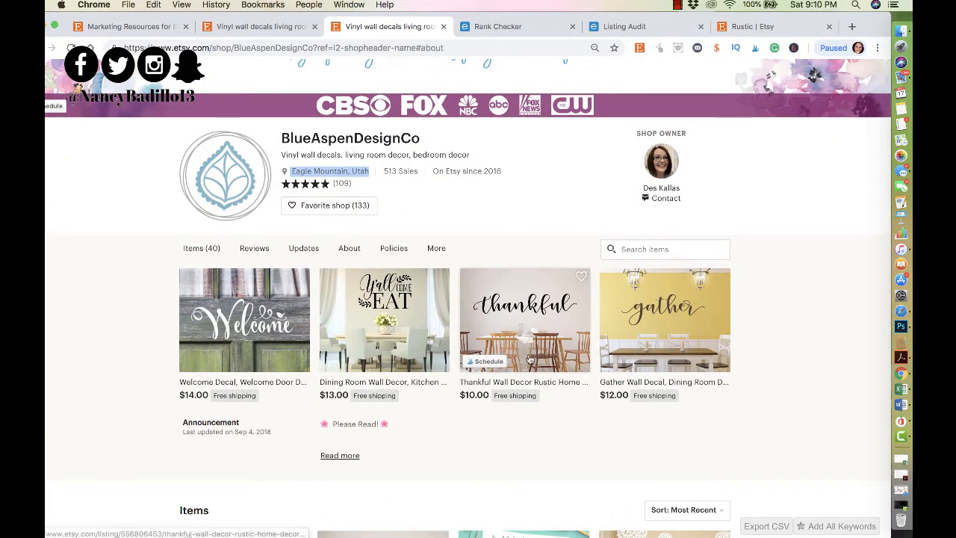
- Review the customer reviews and the Updates posts through the gold polka dot photo
scroll(527, 359, "down", 10)
scroll(528, 360, "down", 10)
scroll(528, 359, "up", 8)
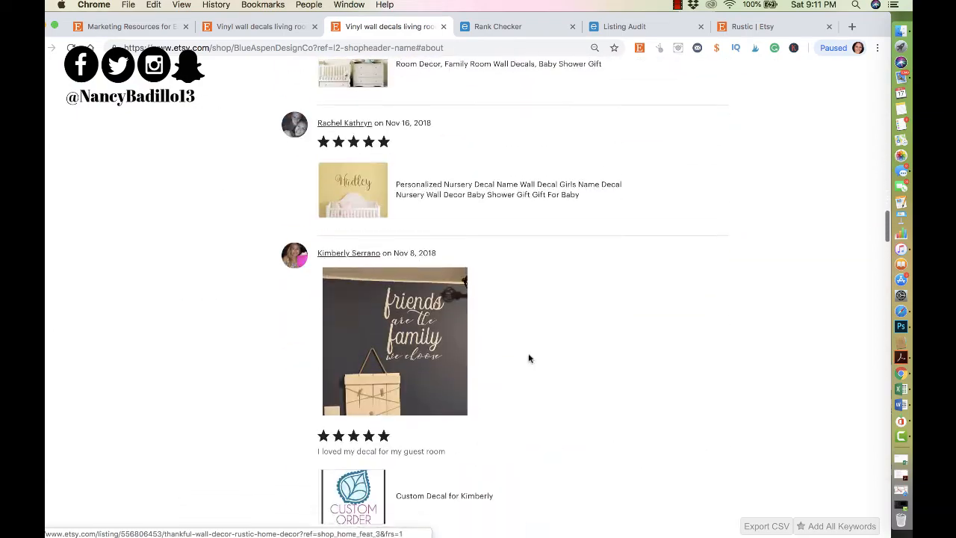
scroll(528, 359, "up", 3)
scroll(528, 359, "down", 10)
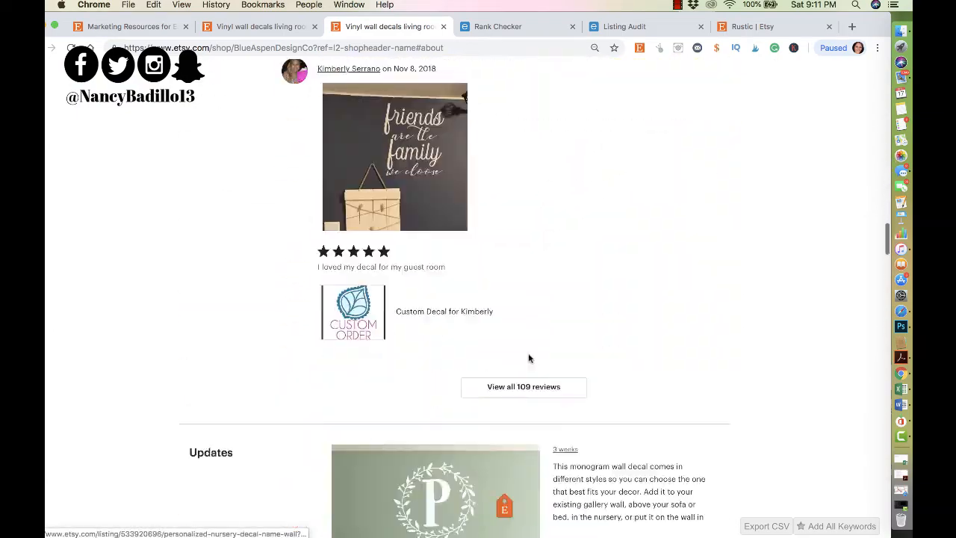
scroll(478, 215, "down", 7)
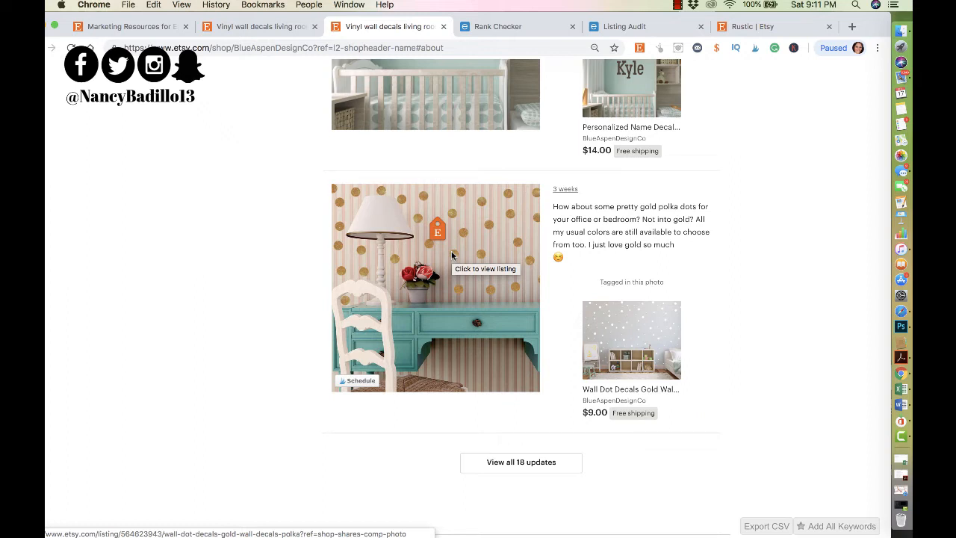
- Re-examine the Updates posts' room photos, captions and tagged listings, from the polka dot decals to the monogram decal
scroll(452, 254, "up", 5)
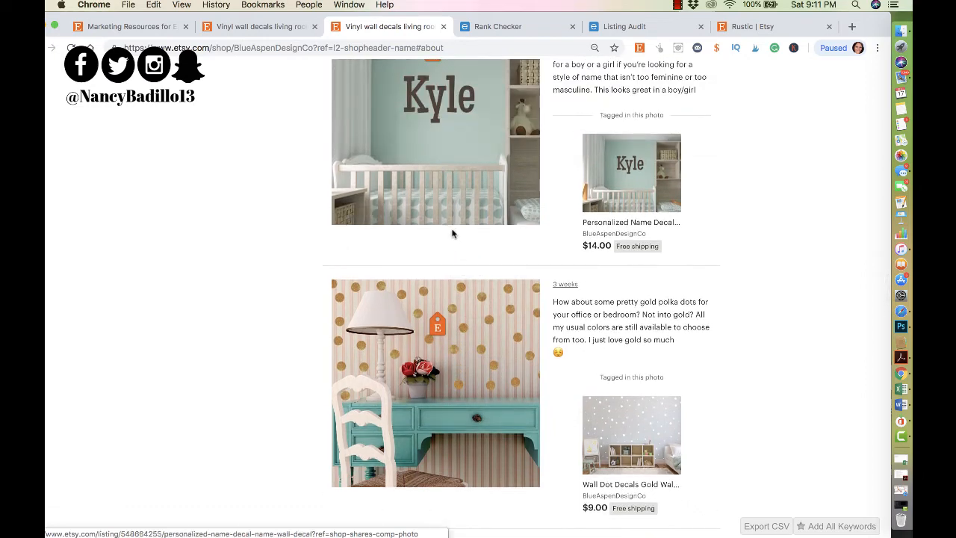
scroll(452, 234, "up", 5)
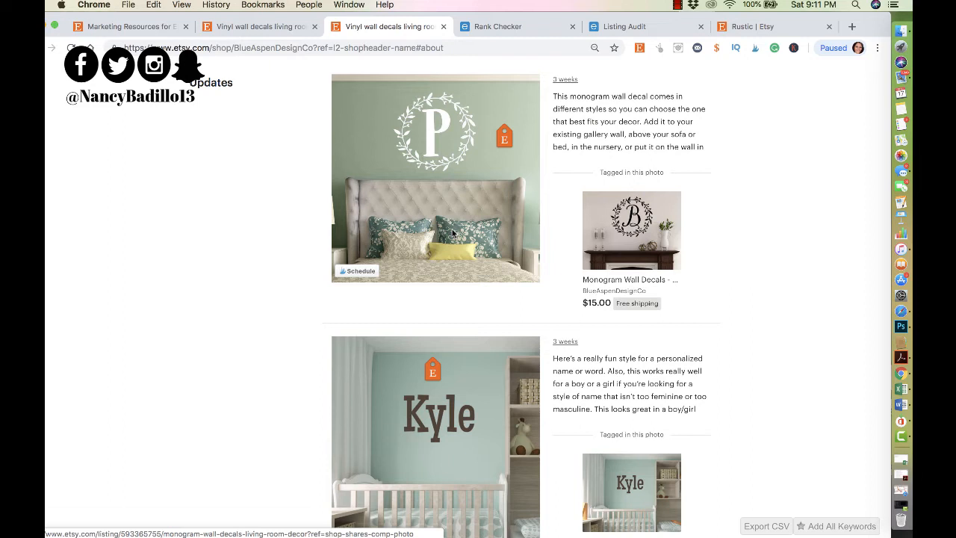
scroll(452, 234, "up", 2)
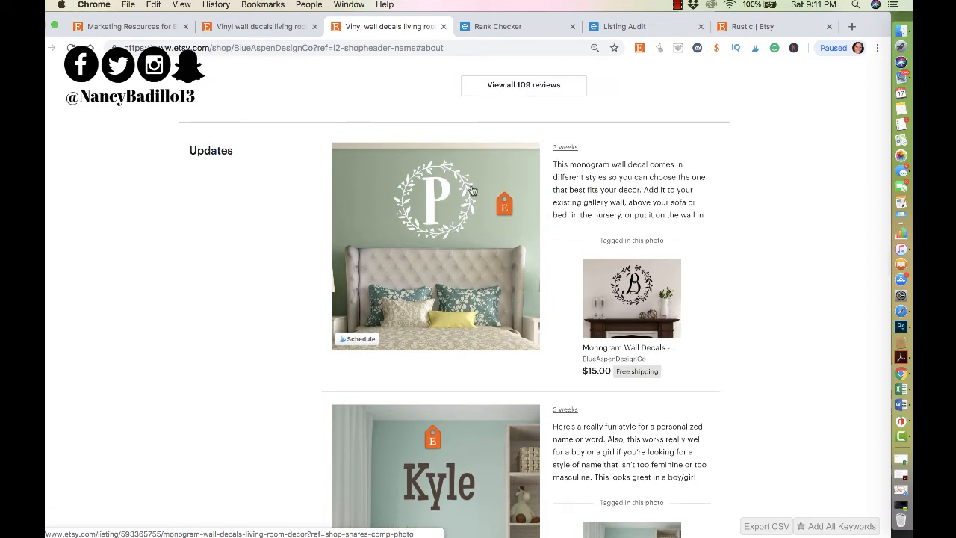
scroll(473, 191, "down", 10)
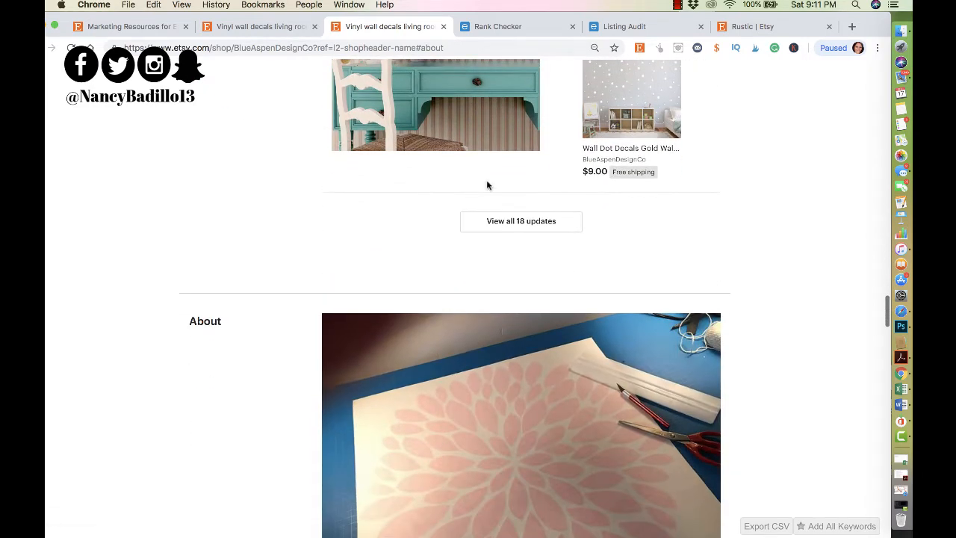
scroll(488, 185, "up", 10)
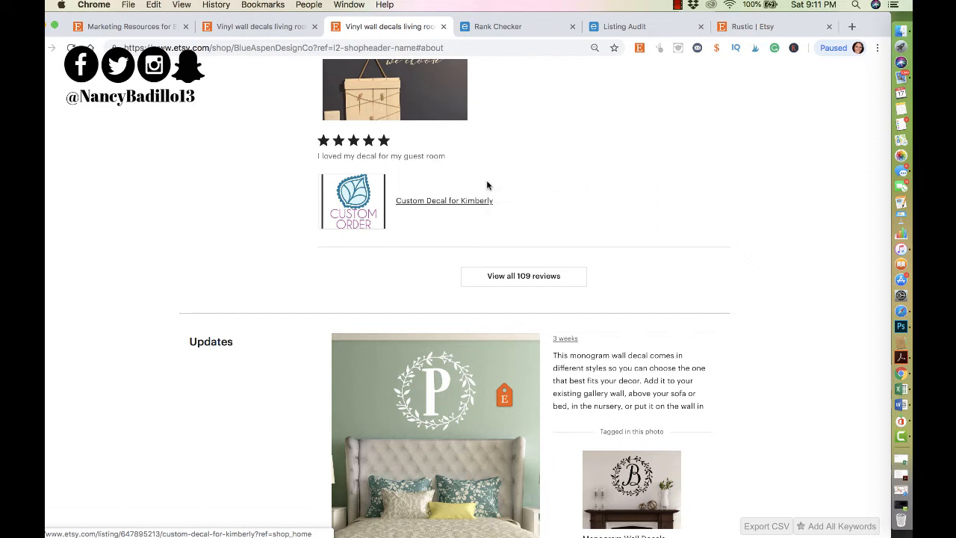
scroll(488, 185, "down", 3)
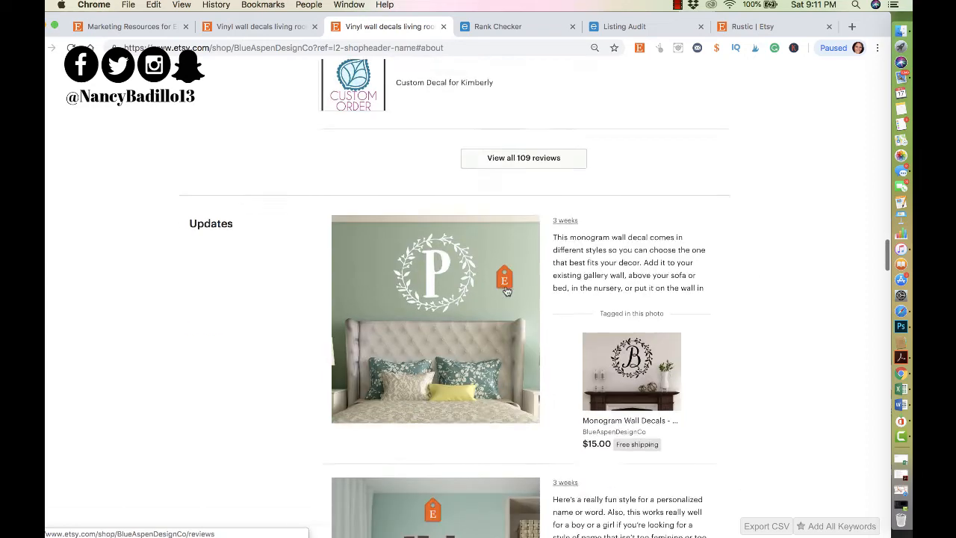
- Compare the Updates posts' room photos with their tagged listings, covering the monogram, personalized name and gold polka dot decals
scroll(489, 372, "down", 8)
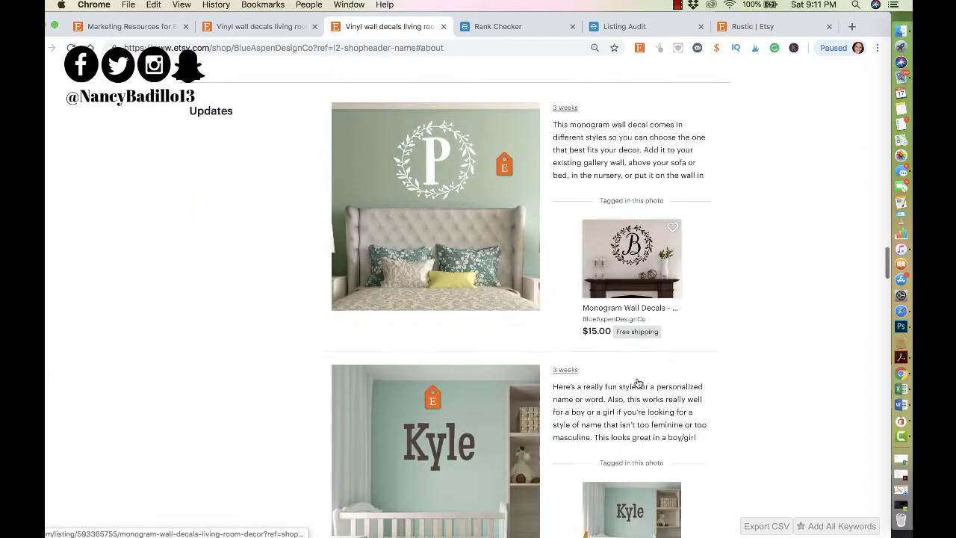
scroll(592, 267, "down", 4)
scroll(593, 267, "down", 2)
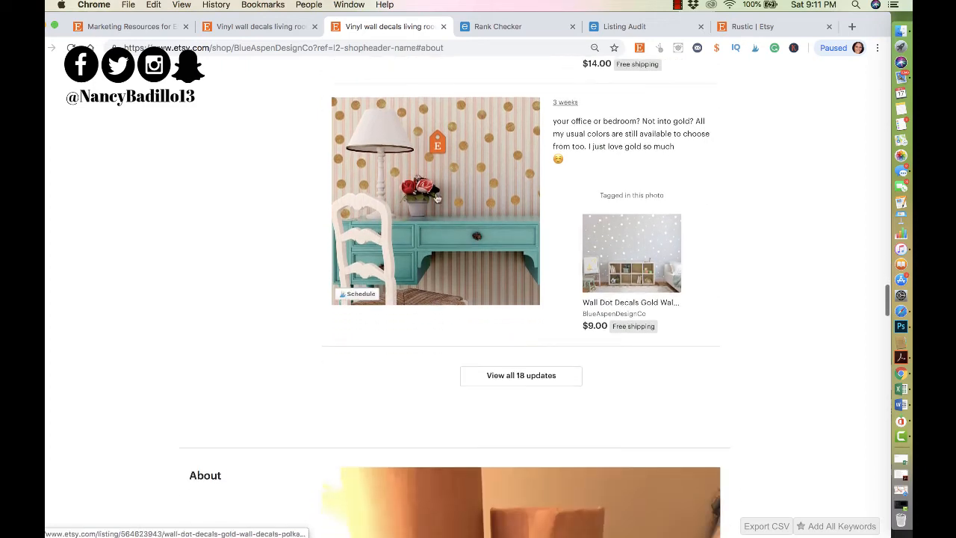
scroll(564, 274, "up", 5)
scroll(564, 274, "up", 1)
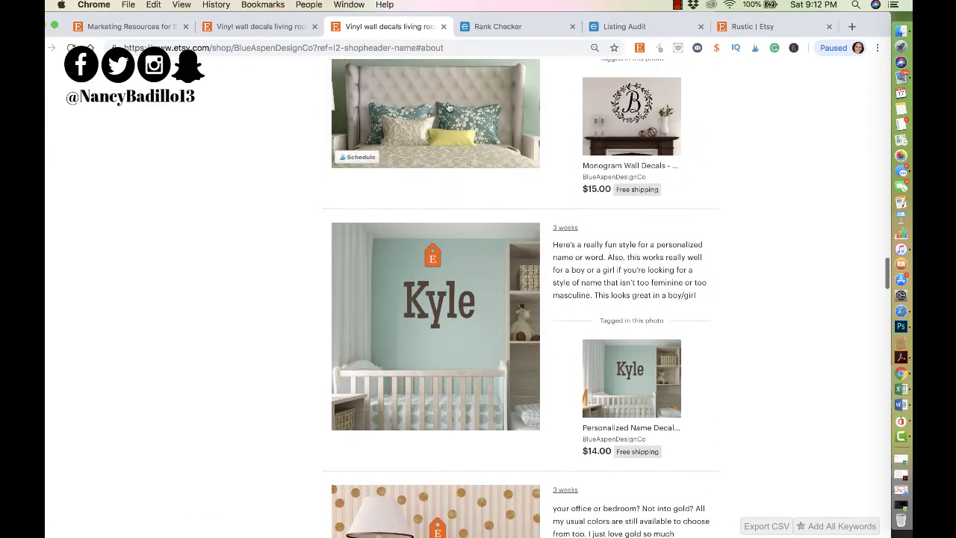
scroll(568, 224, "up", 3)
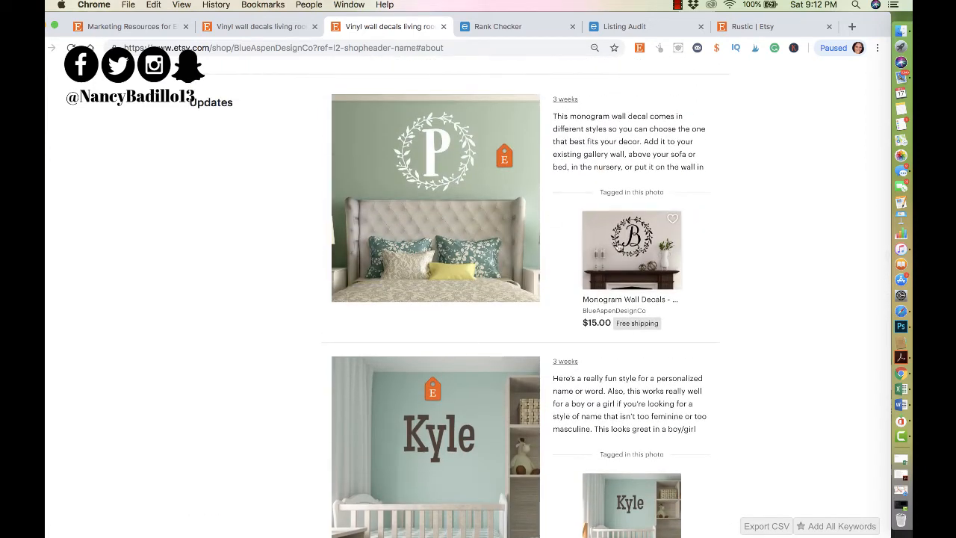
scroll(490, 330, "down", 3)
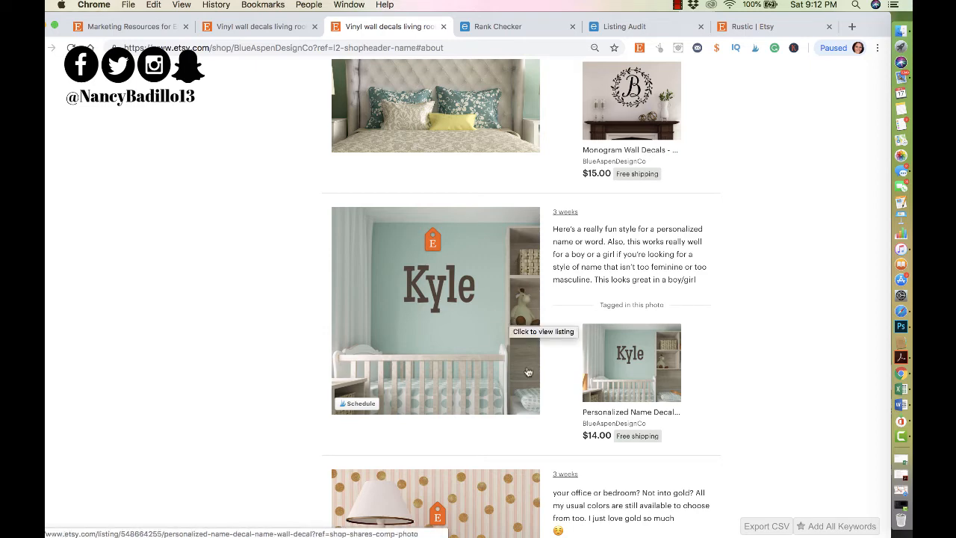
scroll(527, 372, "up", 5)
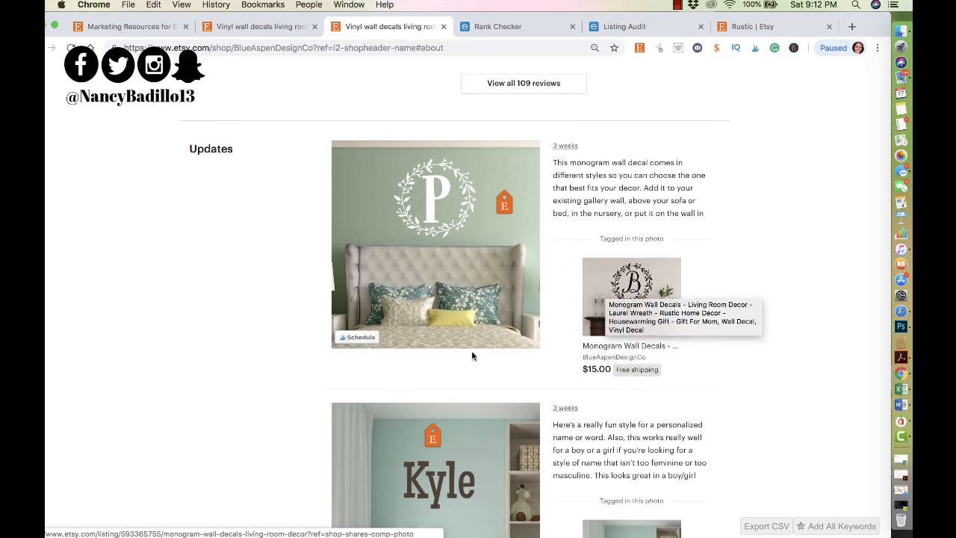
- Review the About story, social links, shop member profile, shop policies and frequently asked questions down to the page's end
scroll(576, 397, "down", 10)
scroll(576, 399, "down", 10)
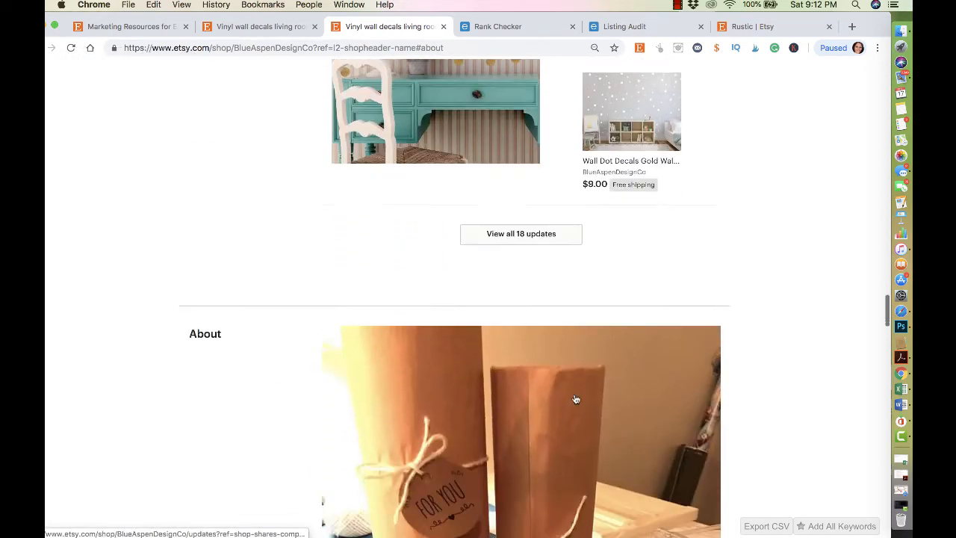
scroll(506, 404, "down", 5)
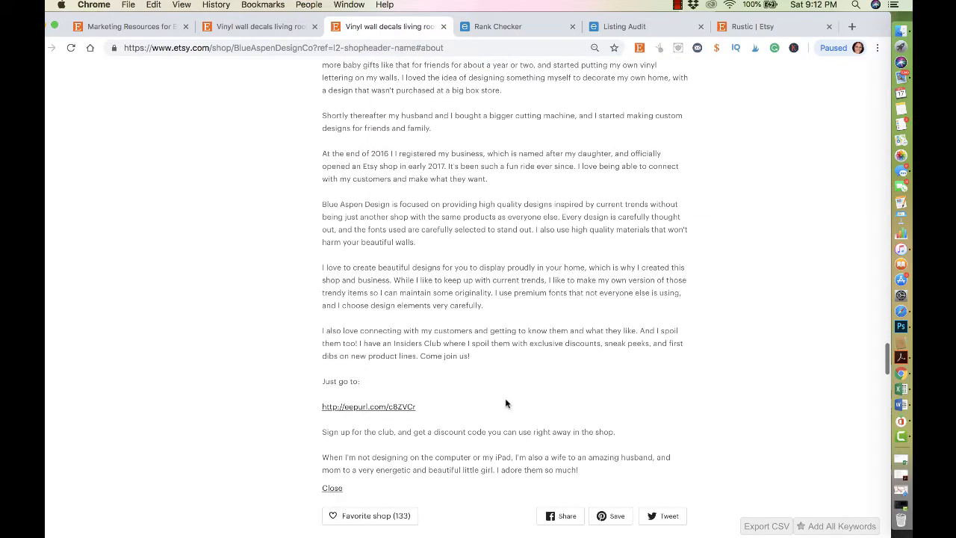
scroll(354, 472, "down", 5)
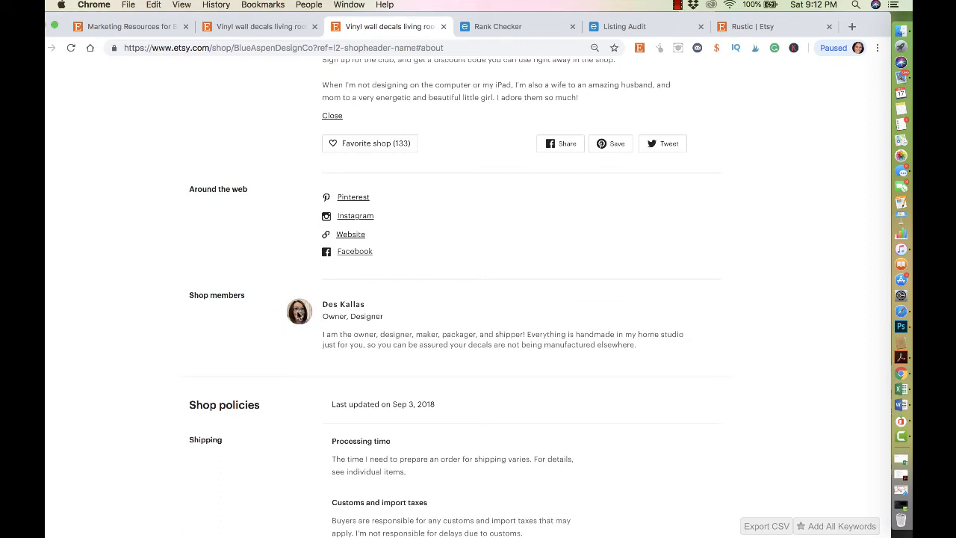
scroll(363, 309, "down", 2)
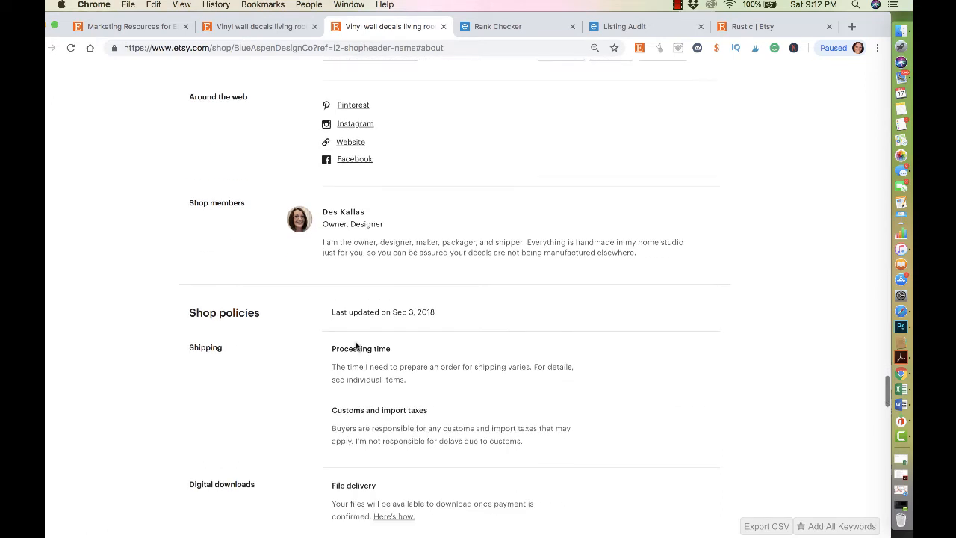
scroll(409, 148, "down", 6)
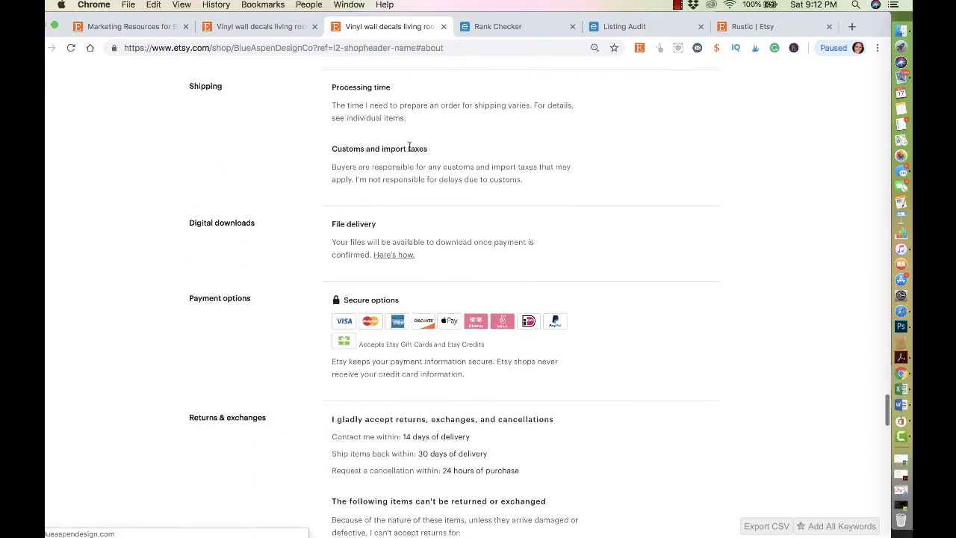
scroll(409, 148, "down", 10)
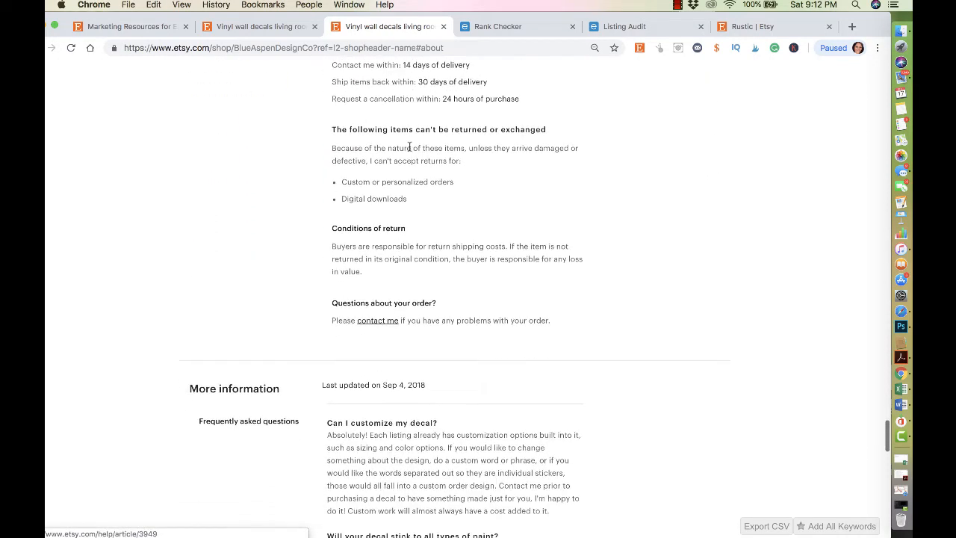
scroll(409, 150, "down", 20)
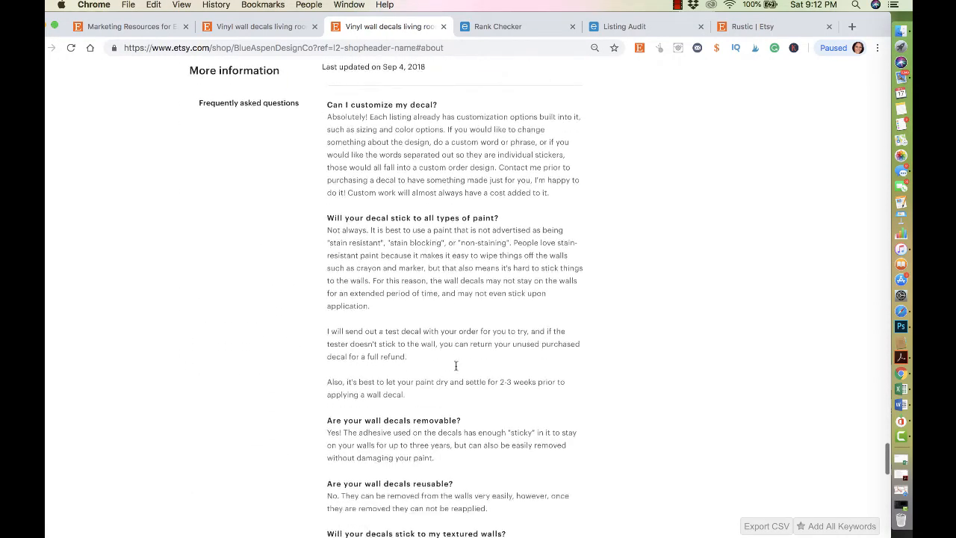
scroll(456, 366, "down", 10)
- Return to the shop header and examine the banner, network logos, tagline and featured items
scroll(456, 373, "up", 20)
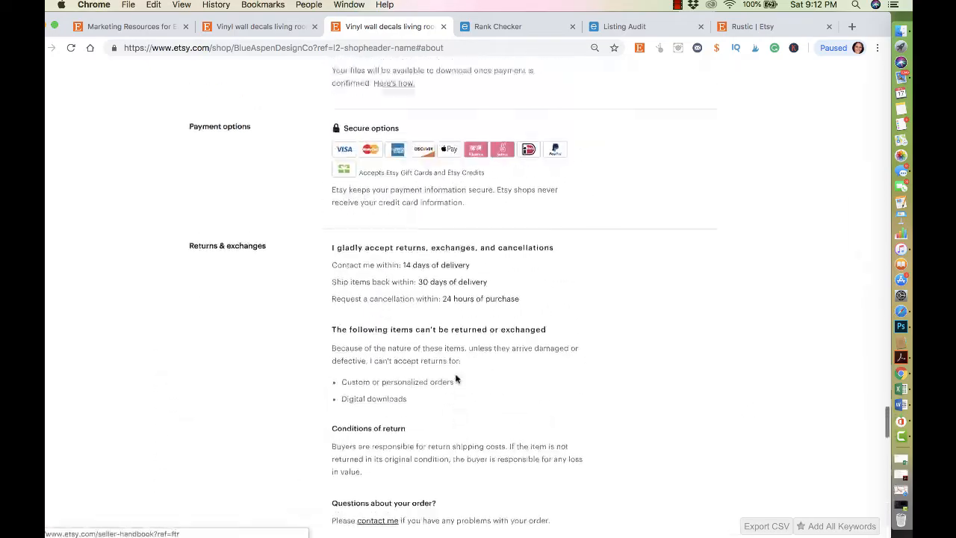
scroll(460, 386, "up", 20)
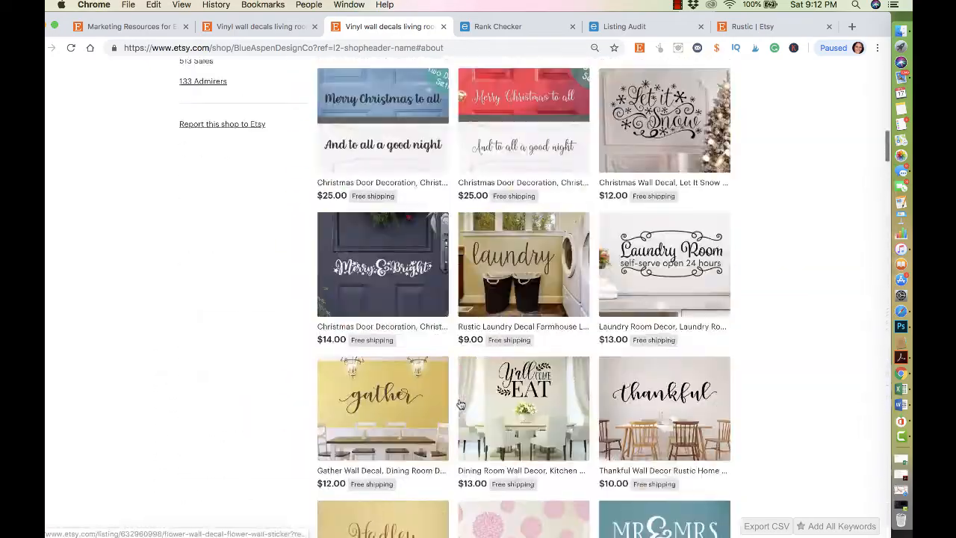
scroll(401, 389, "up", 3)
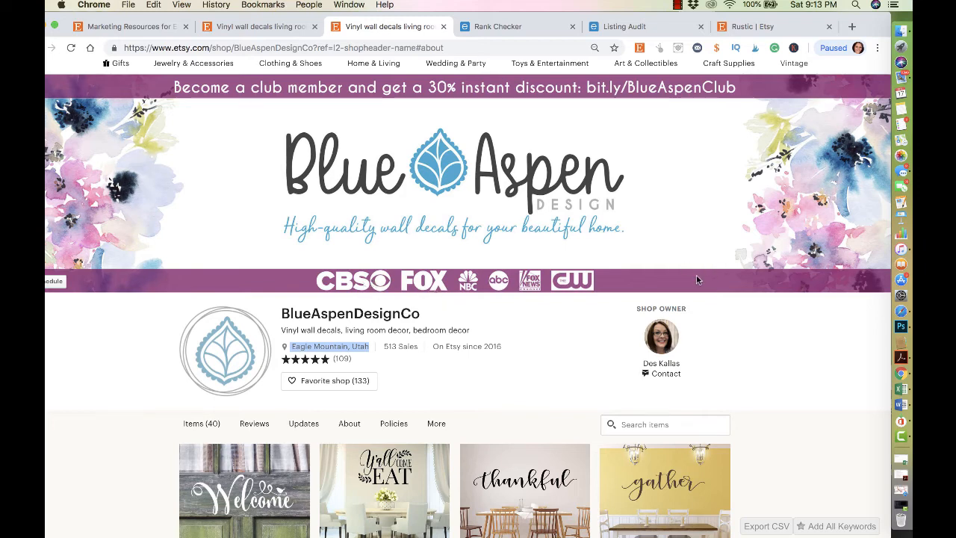
scroll(710, 273, "down", 3)
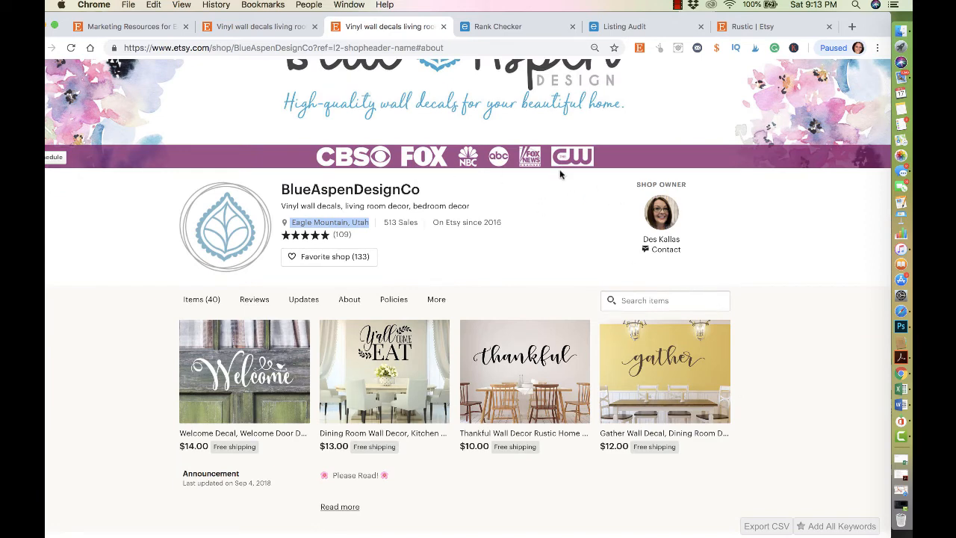
scroll(544, 243, "down", 2)
scroll(545, 243, "up", 1)
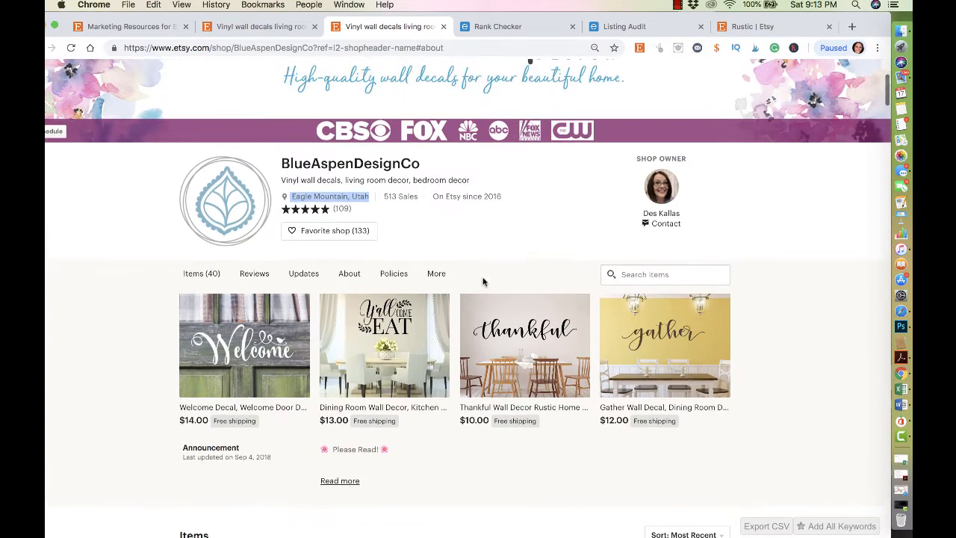
- Examine the shop's Items section, including its category list and the listing photos through the Christmas and laundry decals
scroll(483, 279, "down", 8)
scroll(482, 281, "down", 3)
scroll(483, 281, "up", 7)
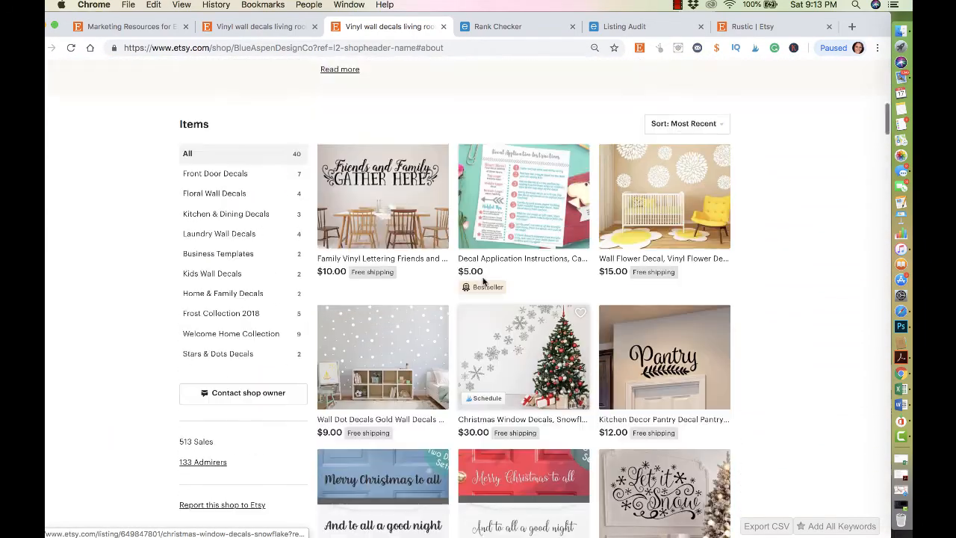
scroll(483, 282, "down", 2)
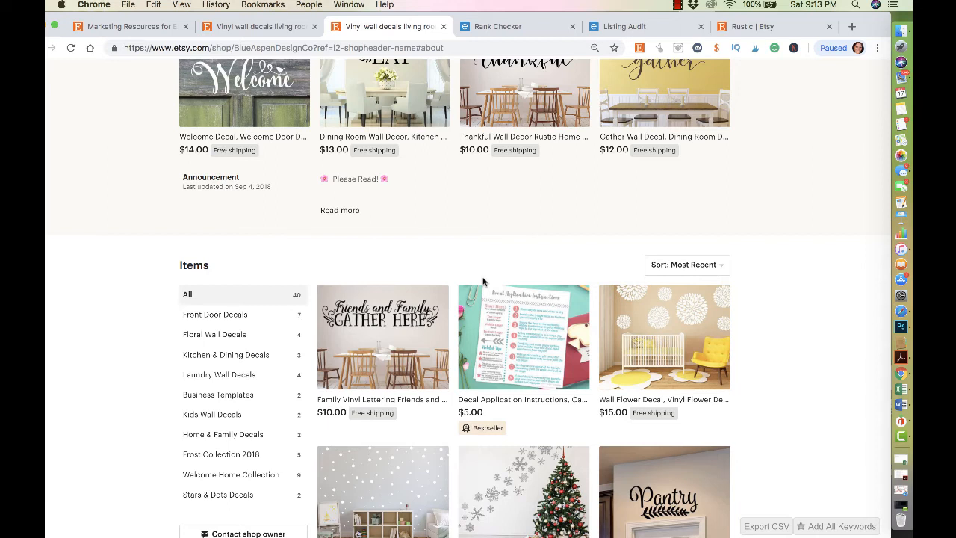
scroll(483, 281, "down", 3)
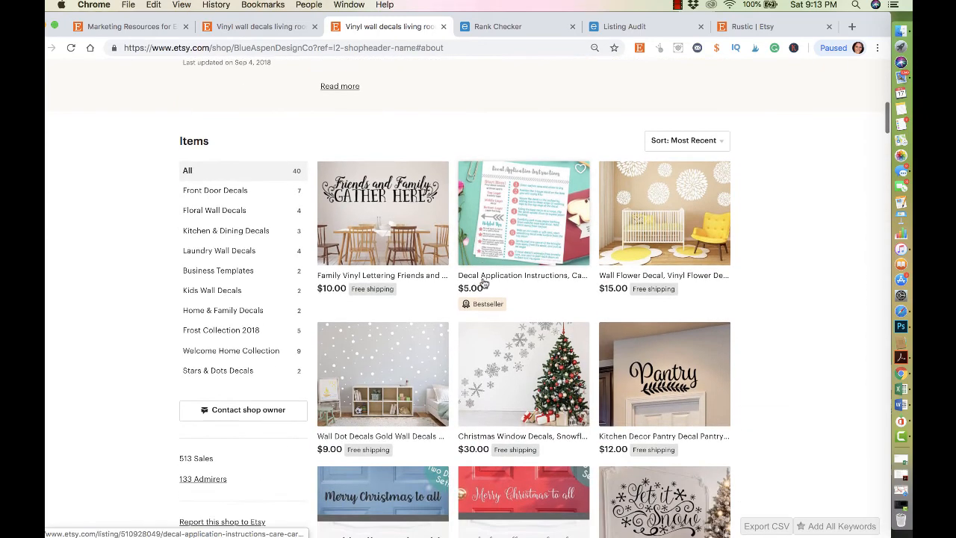
scroll(483, 282, "down", 5)
scroll(484, 282, "down", 1)
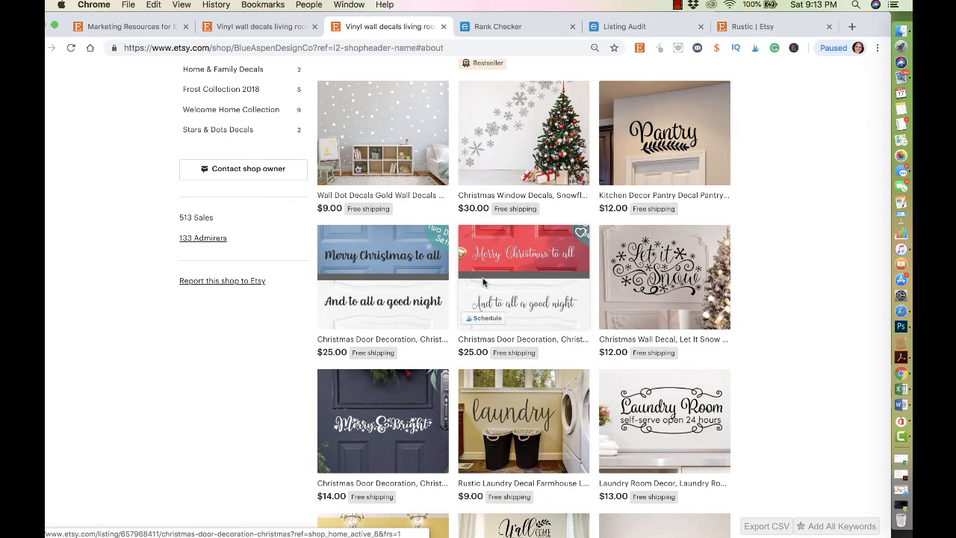
- Re-examine the item listings against the featured items and announcement, ending at the shop banner
scroll(483, 282, "up", 5)
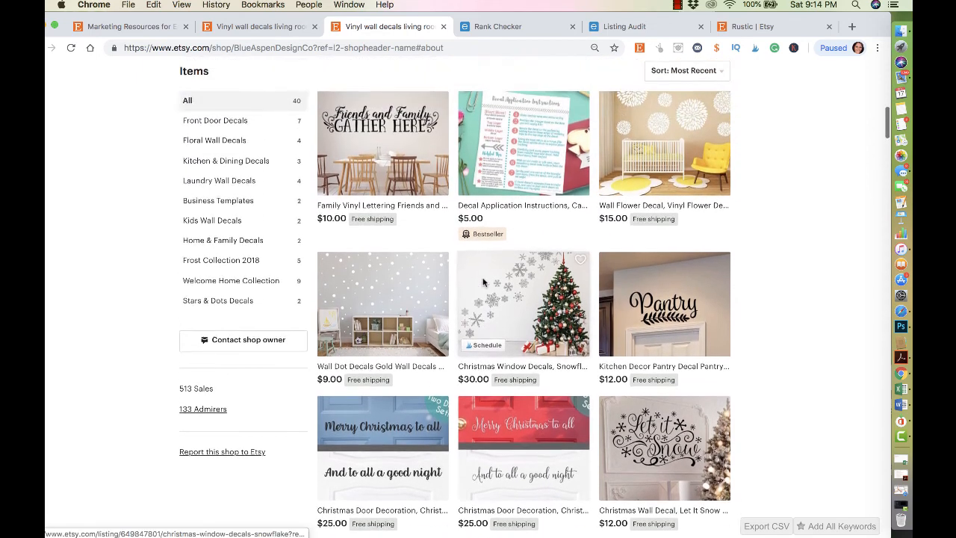
scroll(482, 282, "up", 3)
scroll(483, 281, "down", 5)
scroll(483, 282, "up", 10)
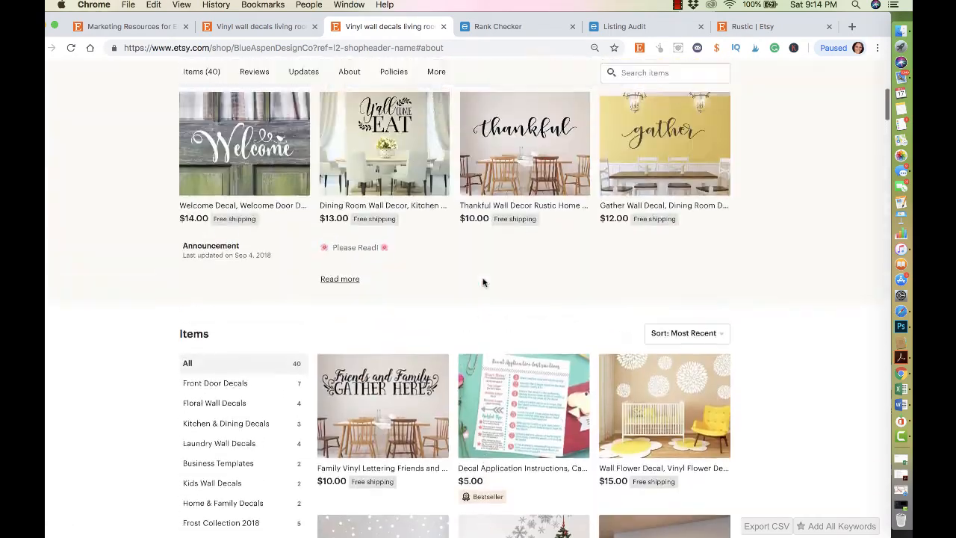
scroll(483, 282, "up", 10)
scroll(483, 282, "down", 11)
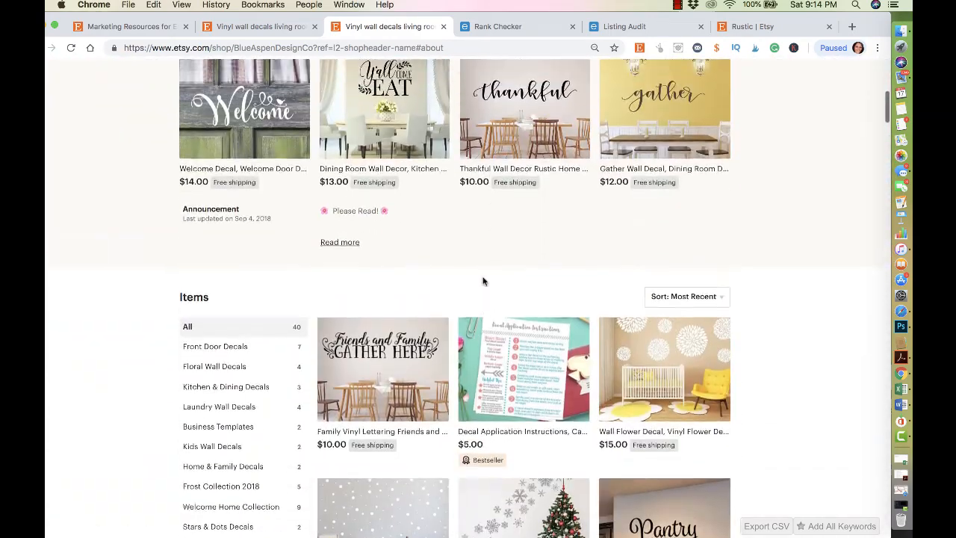
scroll(483, 282, "up", 2)
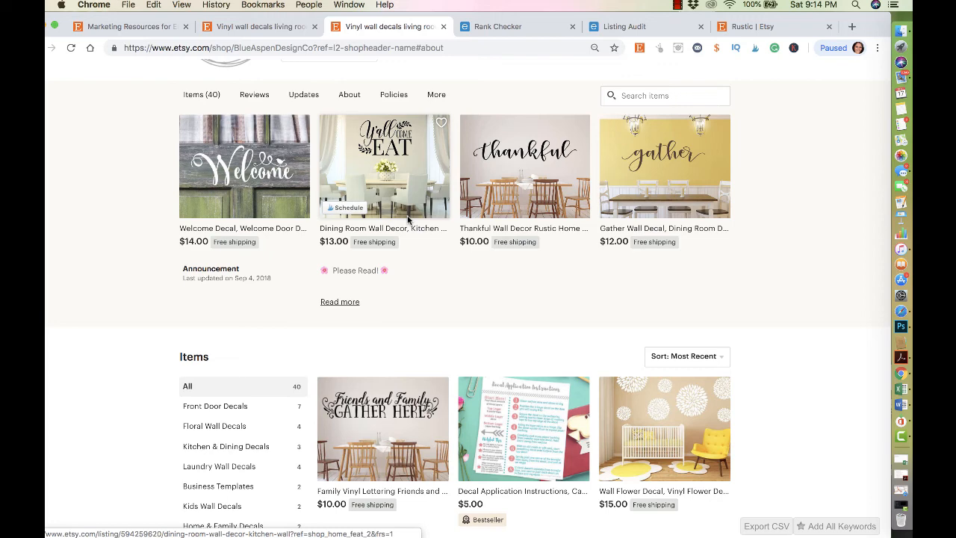
scroll(408, 219, "up", 4)
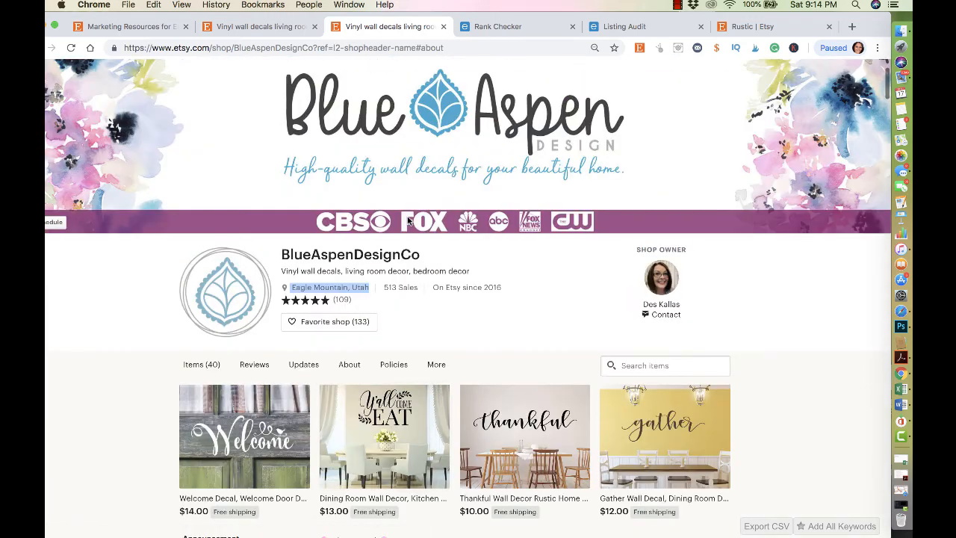